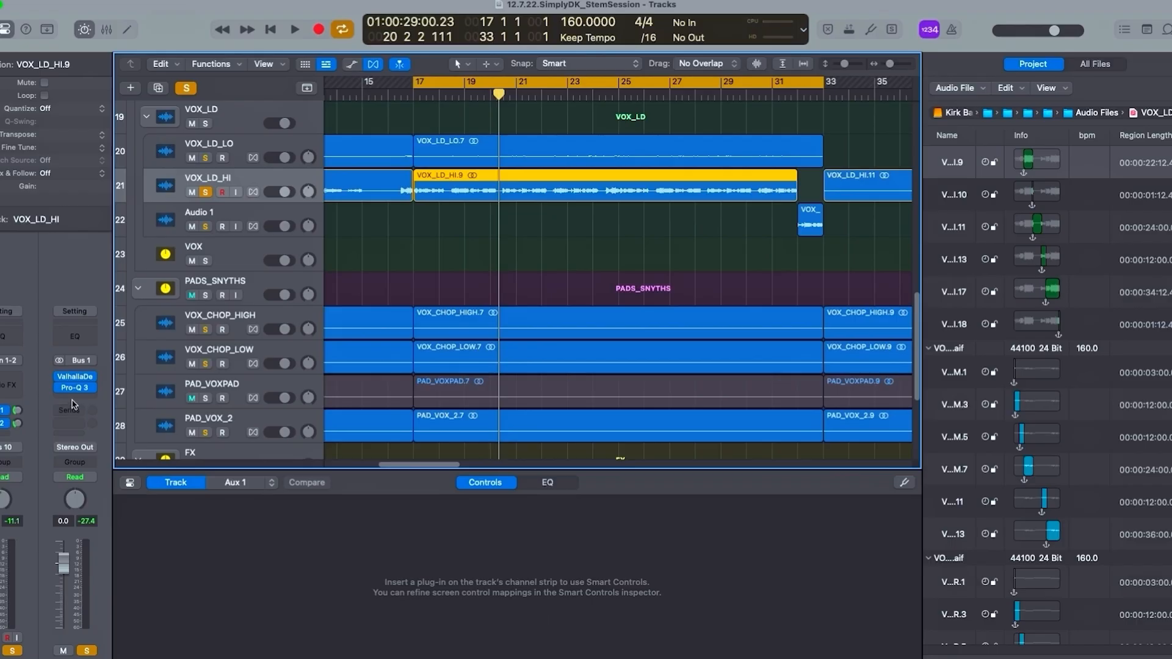
Add a Compressor after Pro-Q 3 on Aux 1, set to Vintage FET with Auto Gain and auto release off.
left_click(72, 404)
left_click(98, 406)
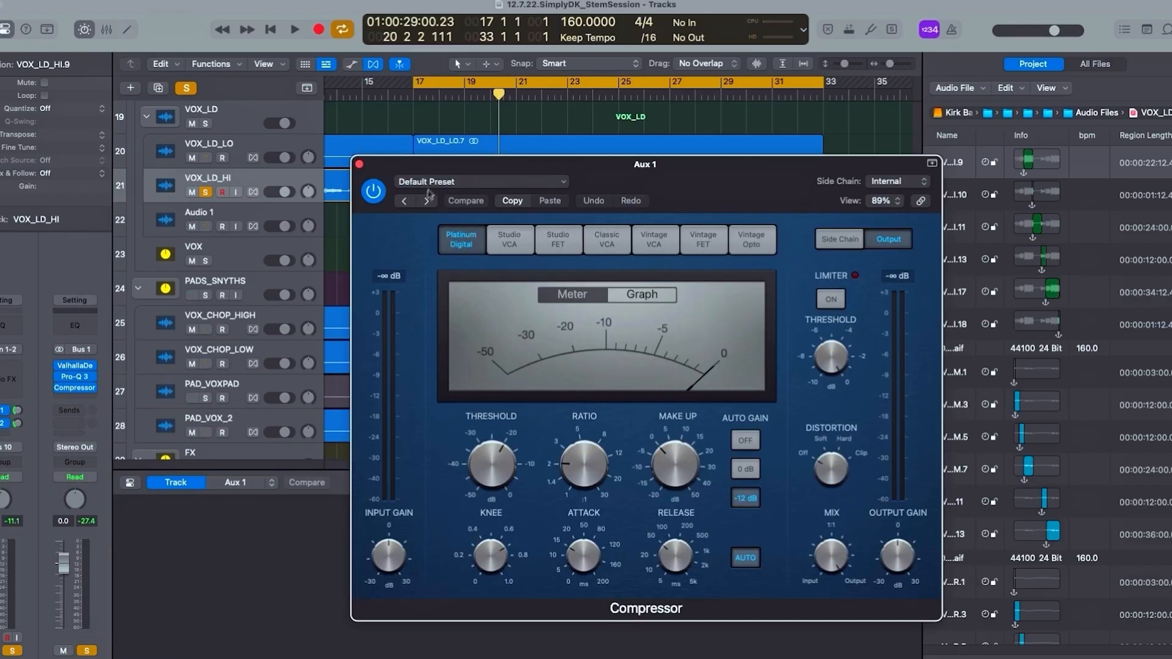
left_click(705, 243)
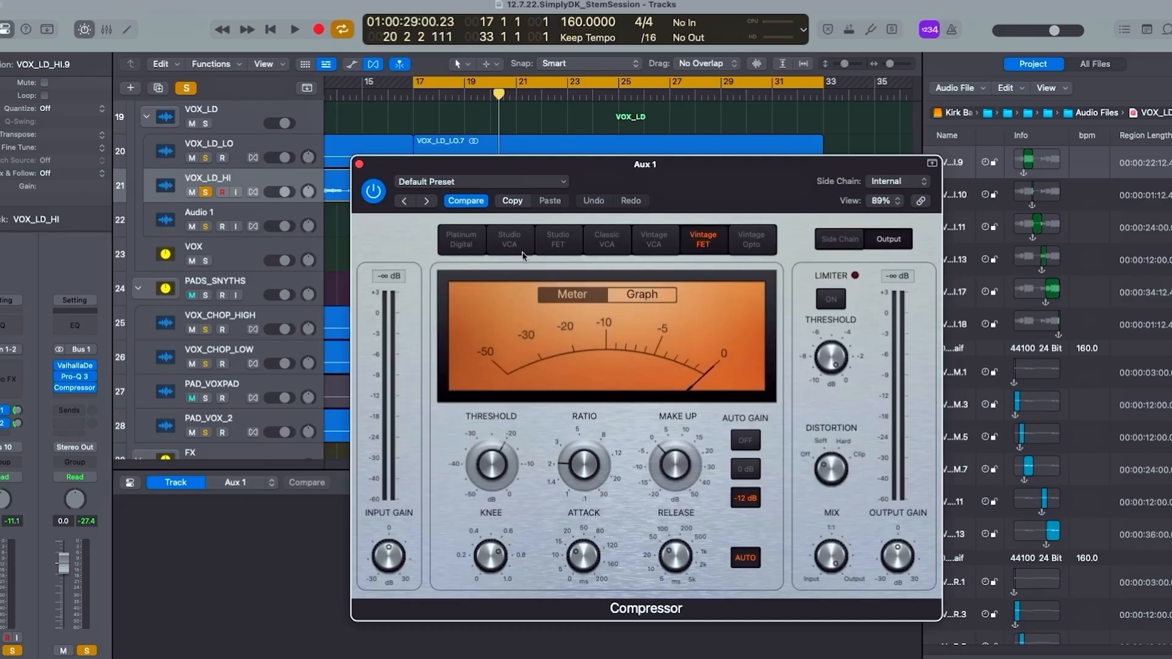
left_click(746, 442)
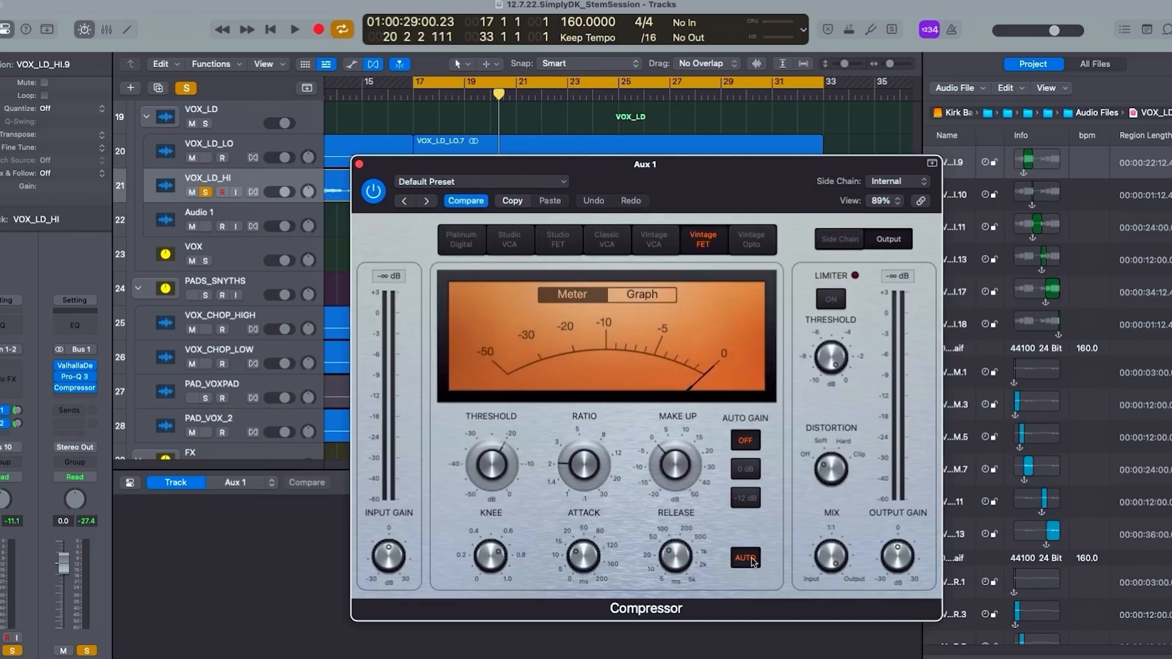
left_click(752, 559)
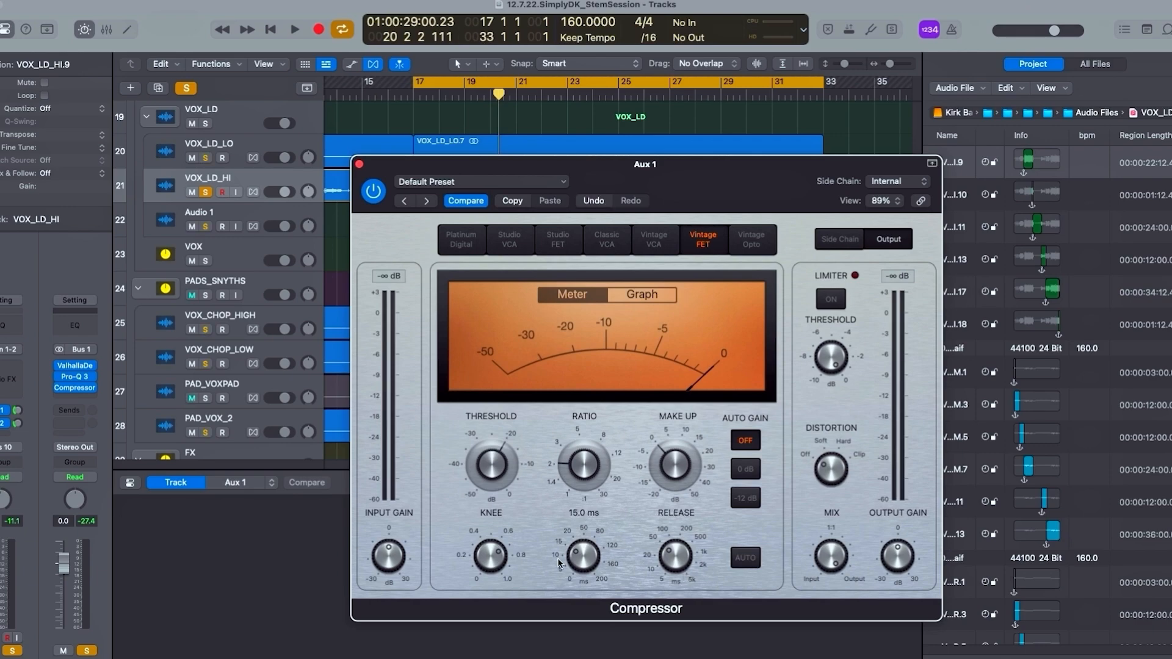
left_click(885, 181)
mouse_move(883, 204)
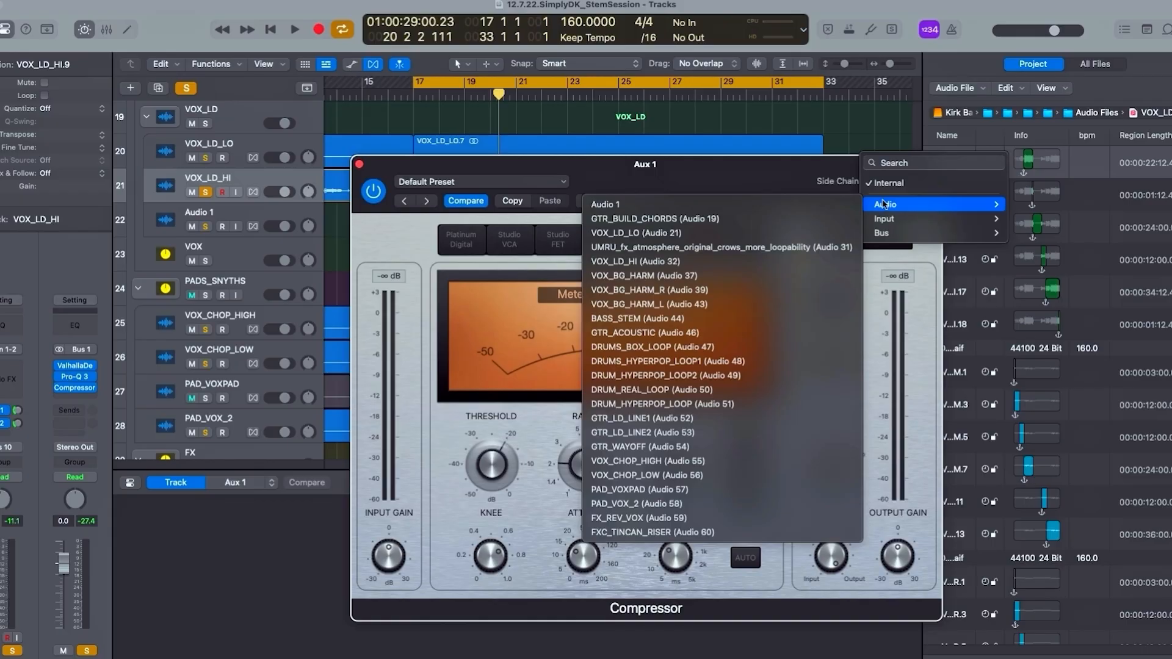
left_click(433, 82)
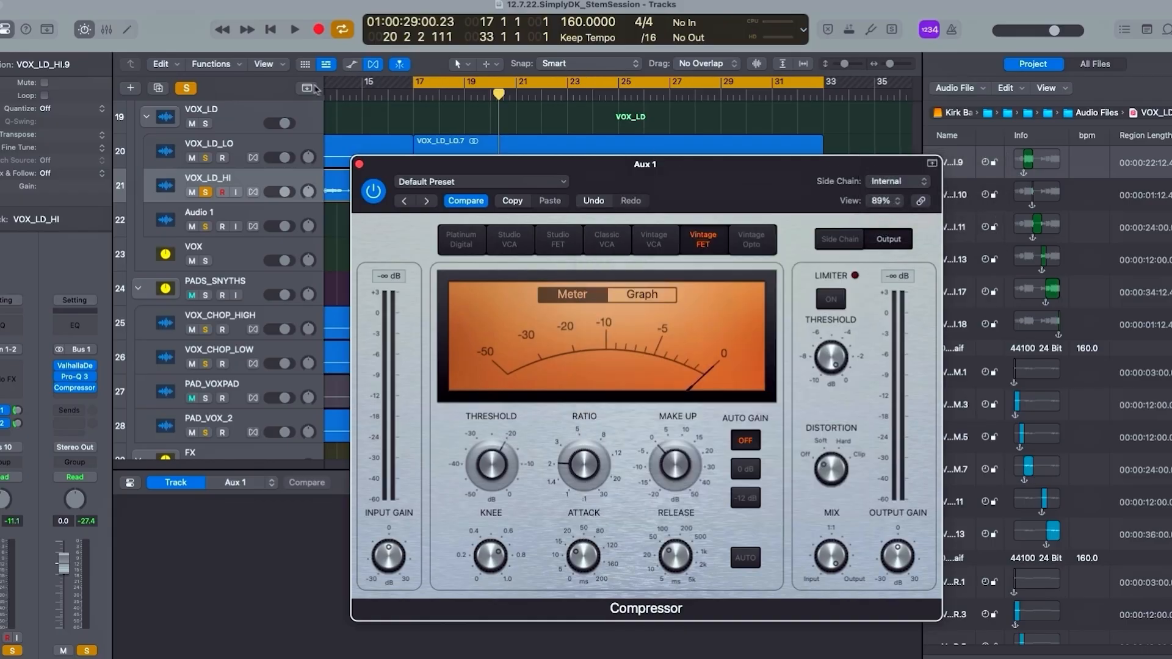
Close the Compressor and set the cycle range to bars 1 through 17.
left_click(359, 165)
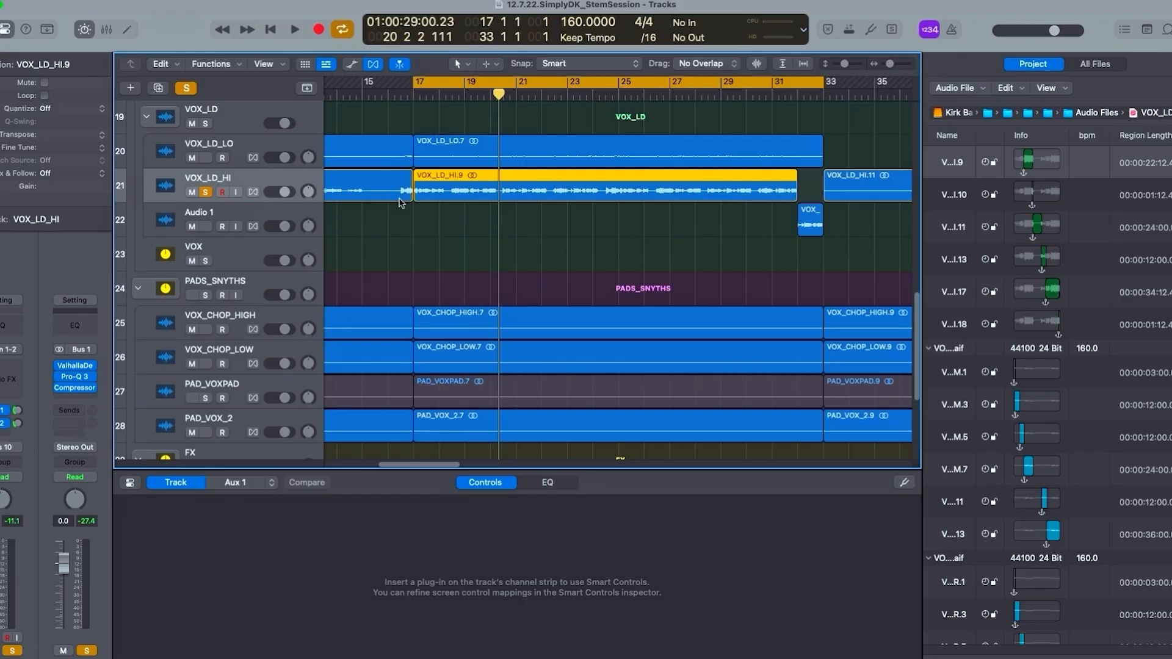
key("z")
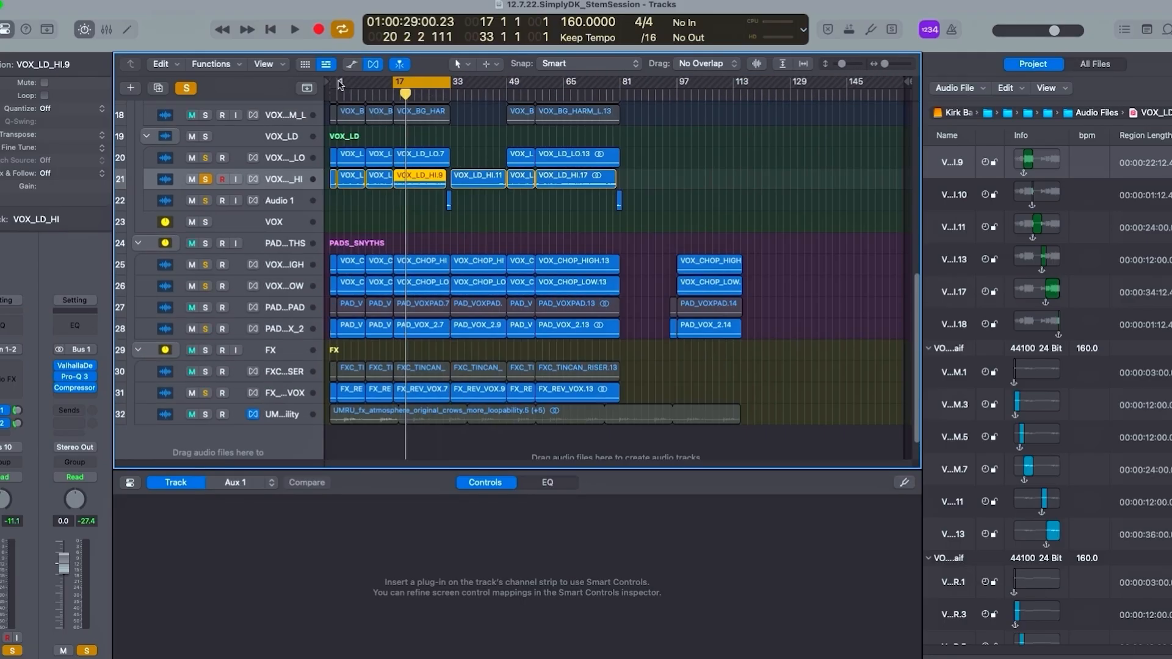
left_click_drag(340, 85, 394, 87)
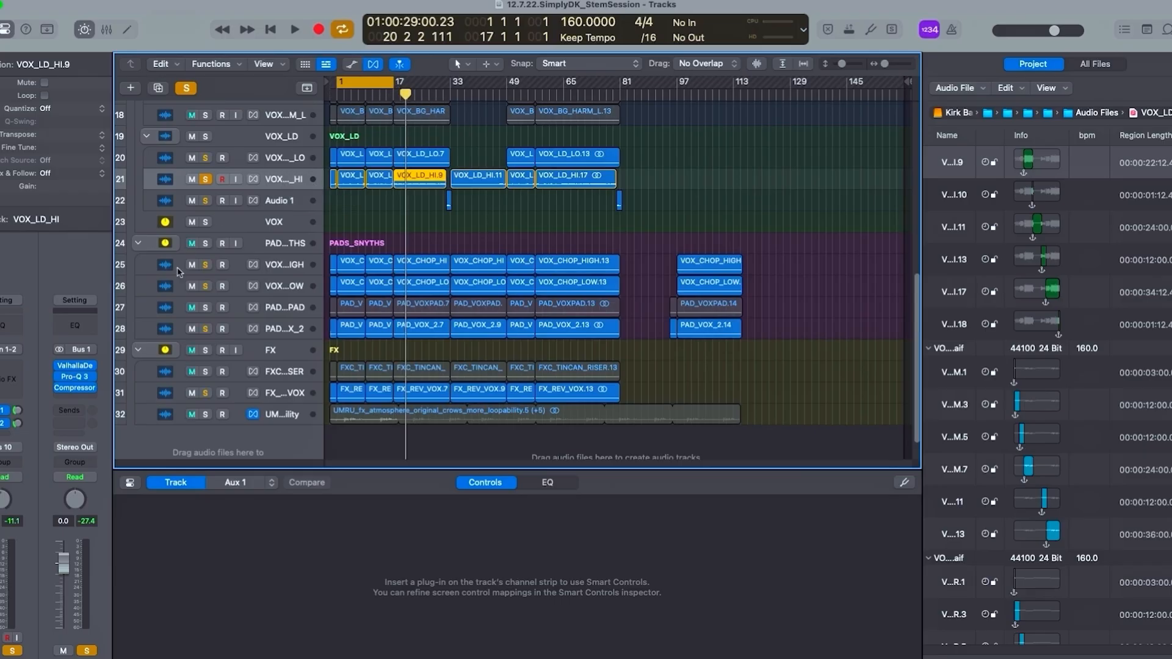
Reopen the Aux 1 Compressor and briefly audition the soloed vocal in the cycled section.
left_click(81, 386)
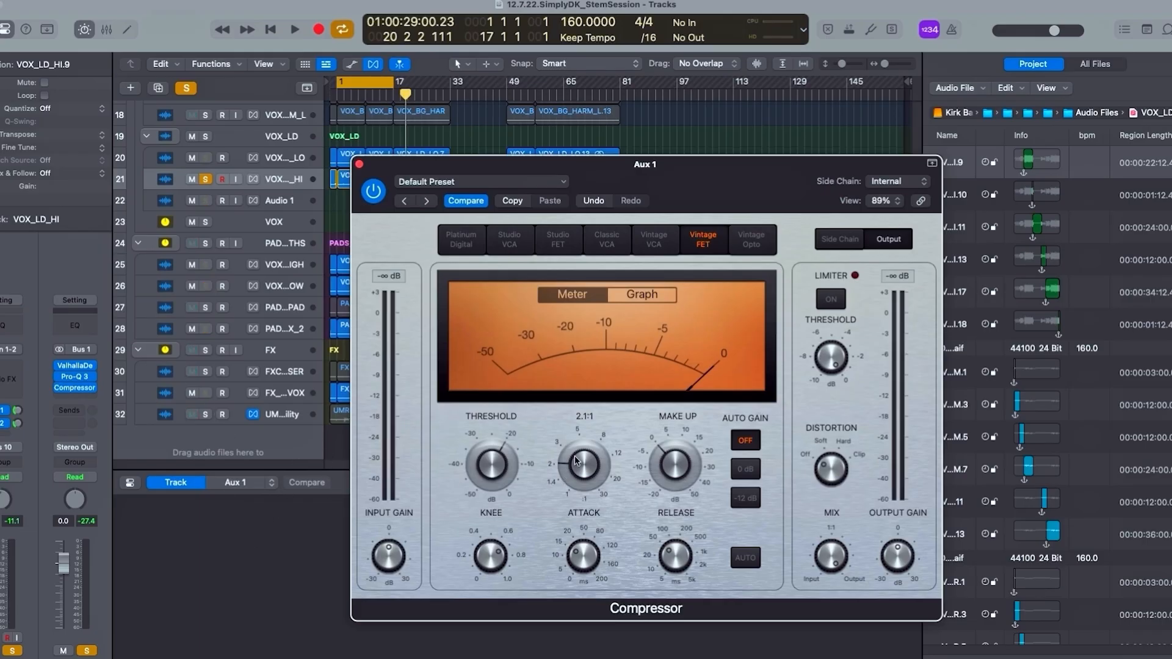
key("space")
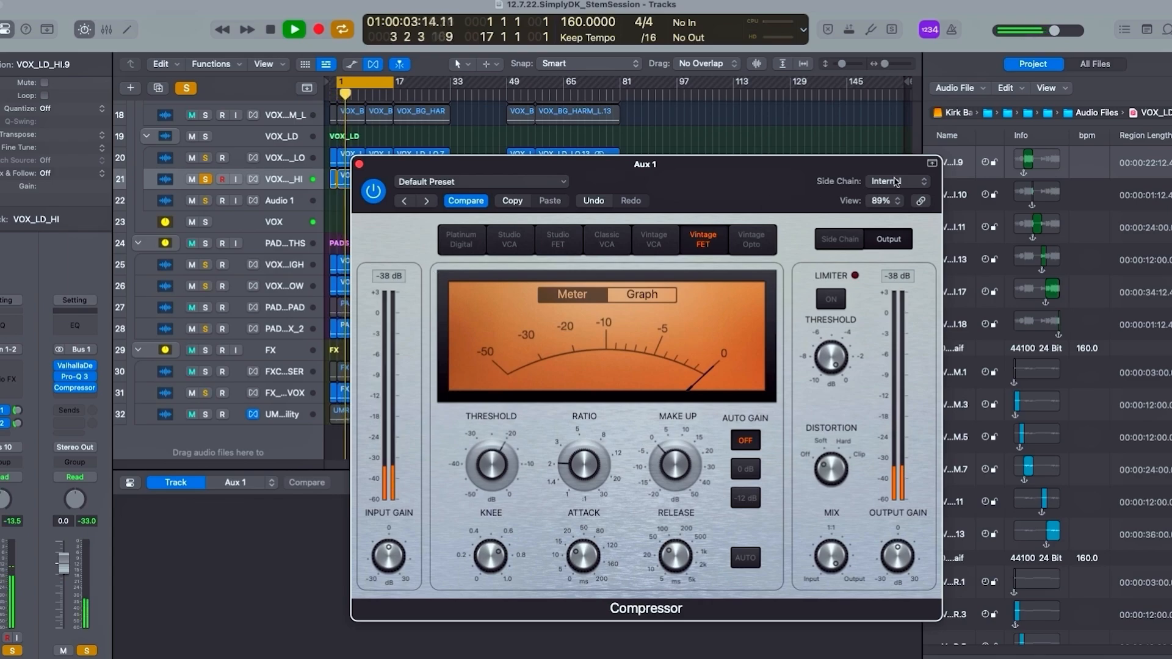
key("space")
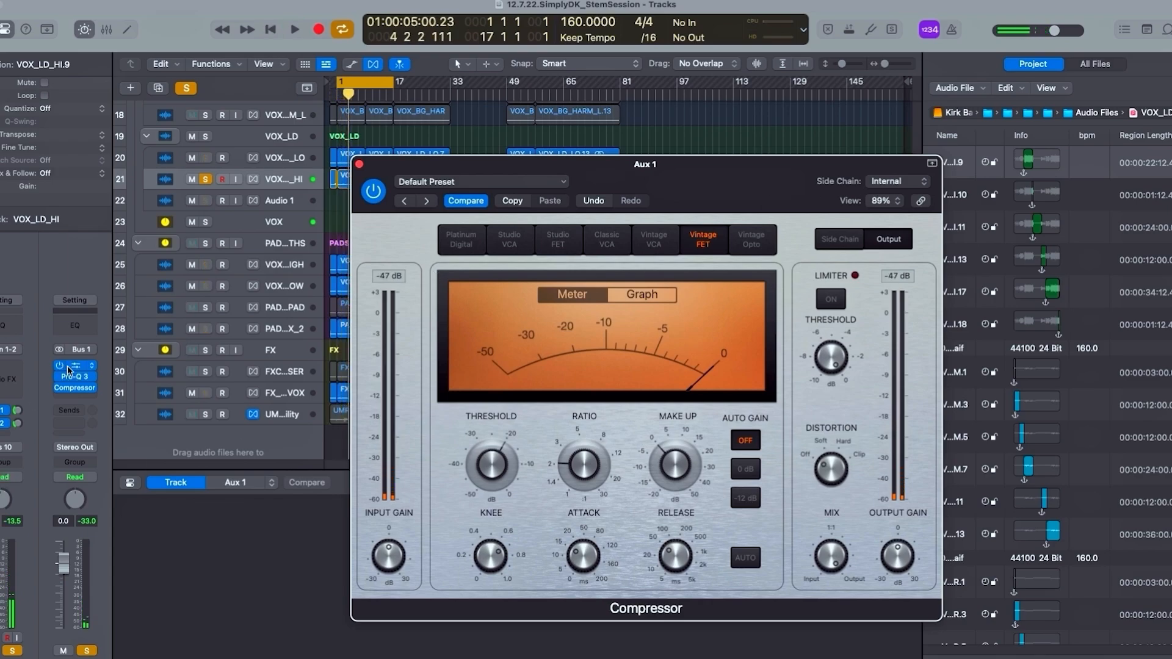
Raise ValhallaDelay's feedback to 92.6 % and diffusion amount to 36.0 % on Aux 1 during playback.
left_click(69, 366)
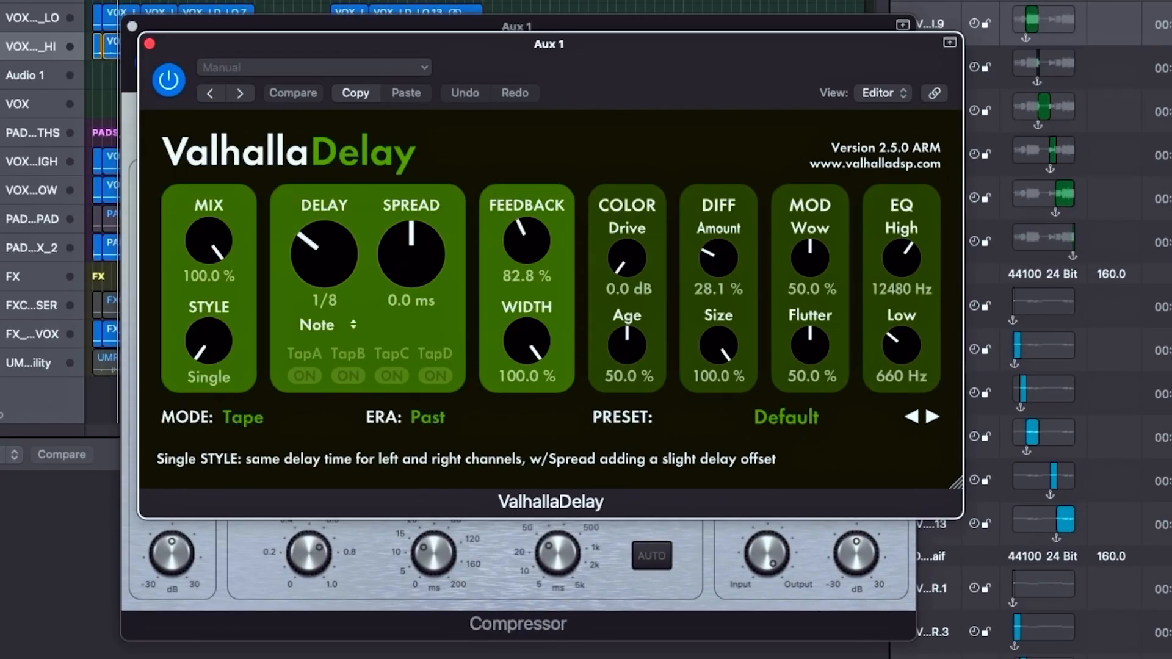
key("space")
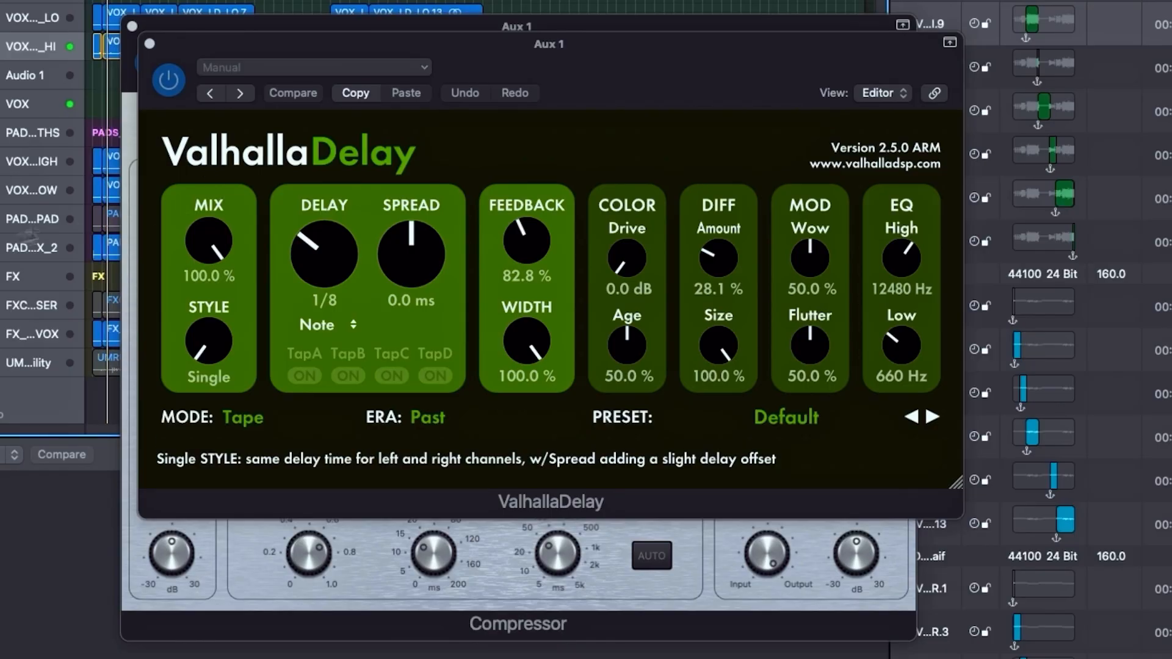
left_click_drag(537, 256, 537, 237)
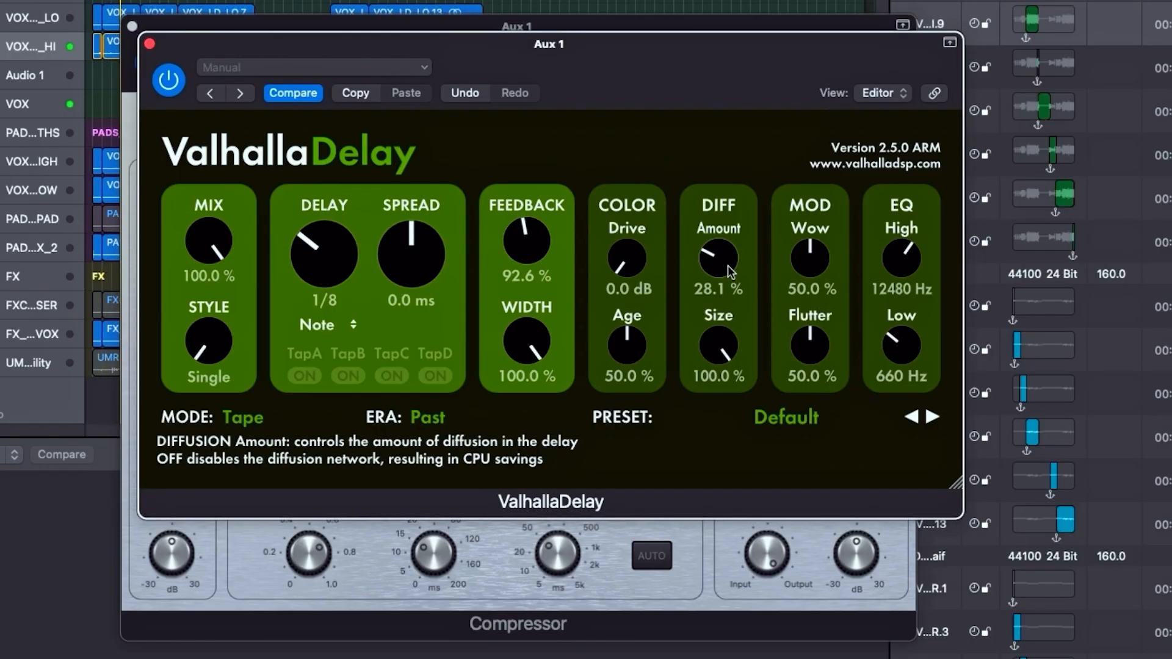
left_click_drag(724, 266, 721, 250)
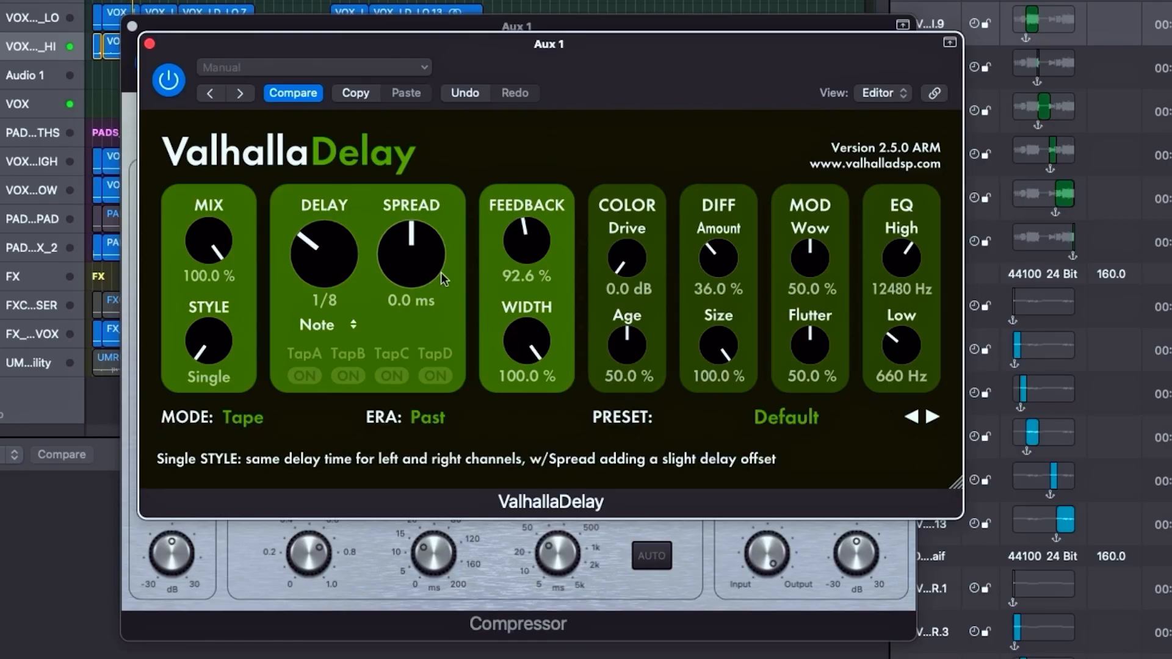
left_click(149, 43)
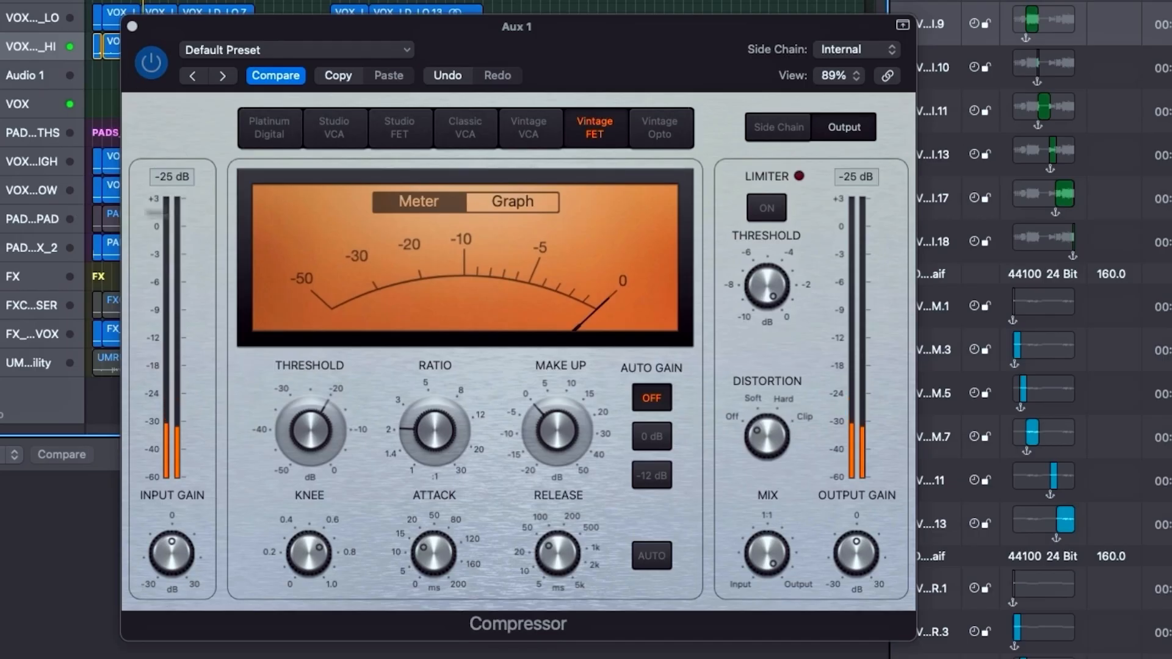
Set the Compressor's side chain source to the VOX_LD_HI (Audio 32) track.
left_click(821, 51)
mouse_move(831, 81)
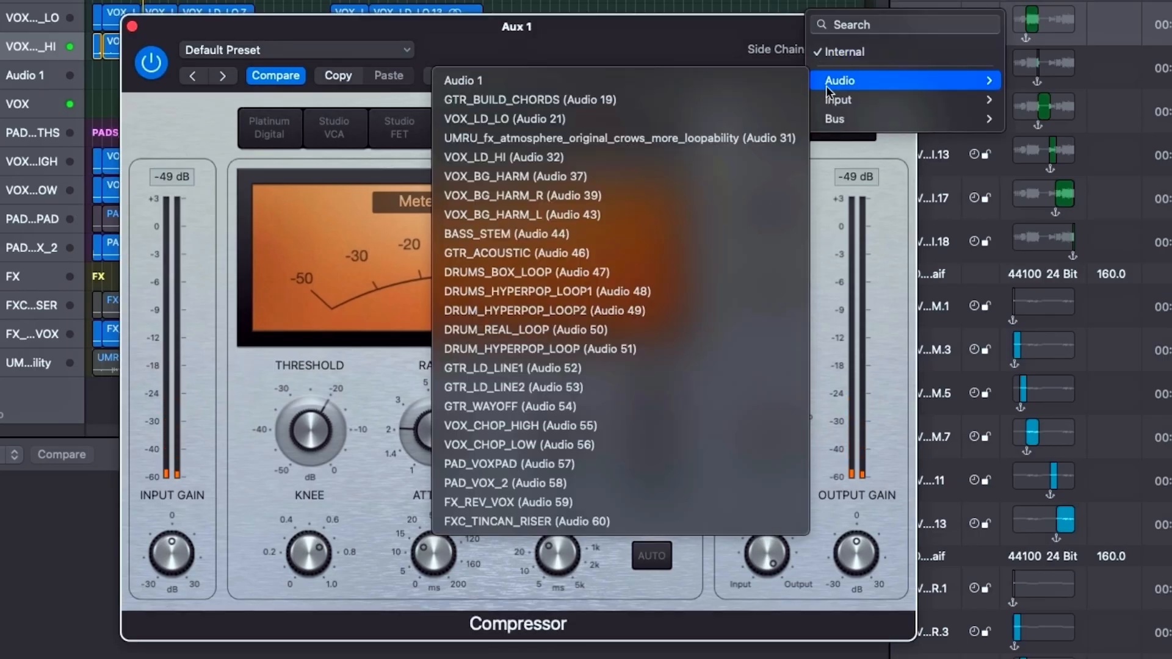
left_click(732, 154)
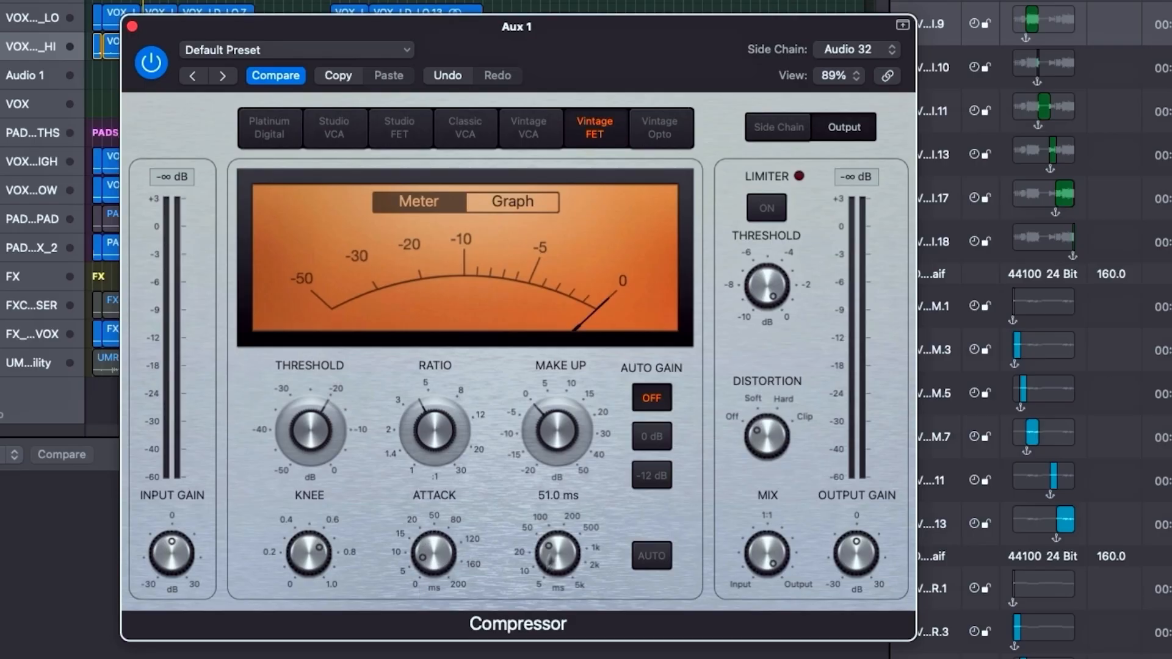
Lower the Compressor's threshold and set its release to 150 ms while the vocal plays.
key("space")
left_click_drag(545, 560, 542, 570)
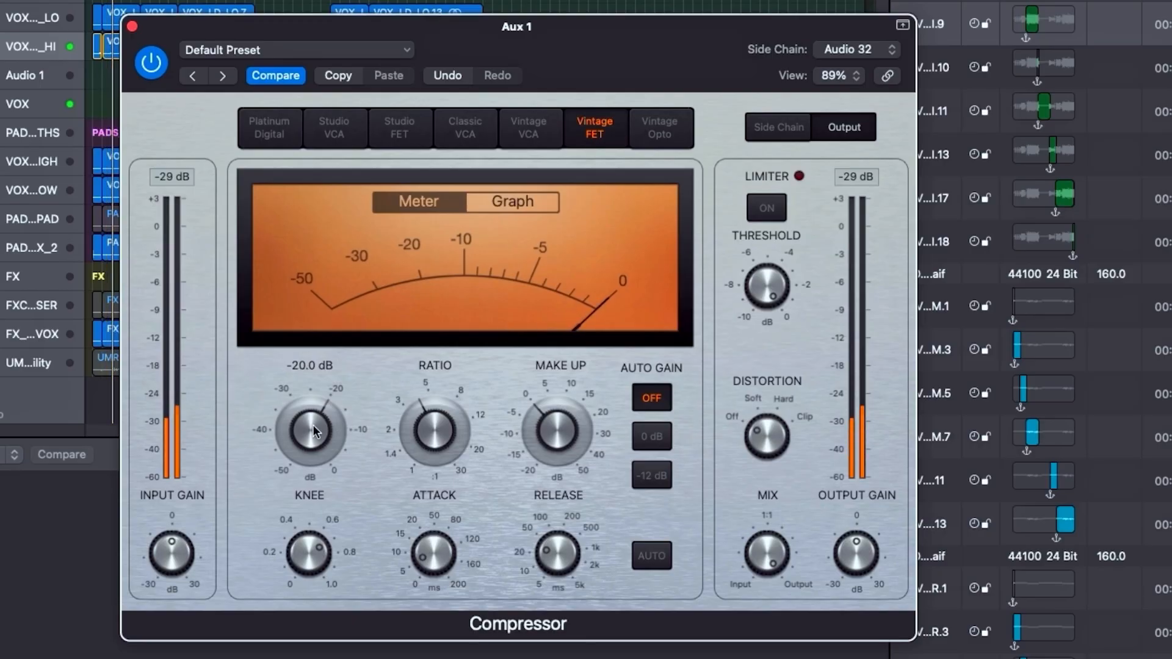
left_click_drag(309, 433, 309, 495)
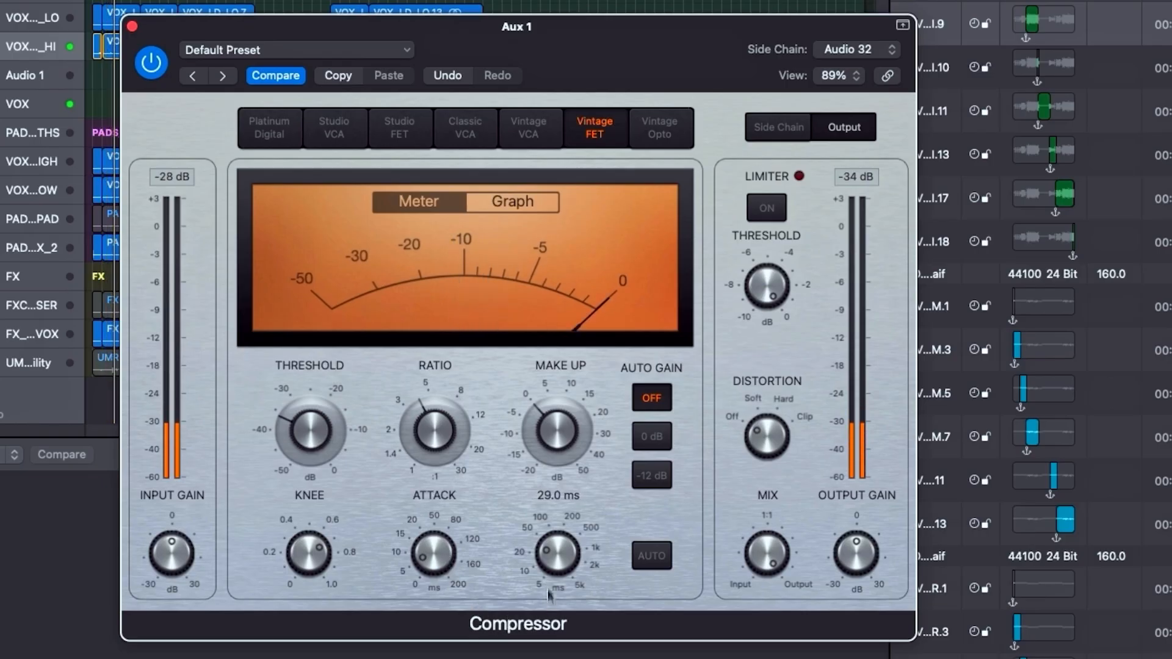
left_click_drag(558, 565, 580, 521)
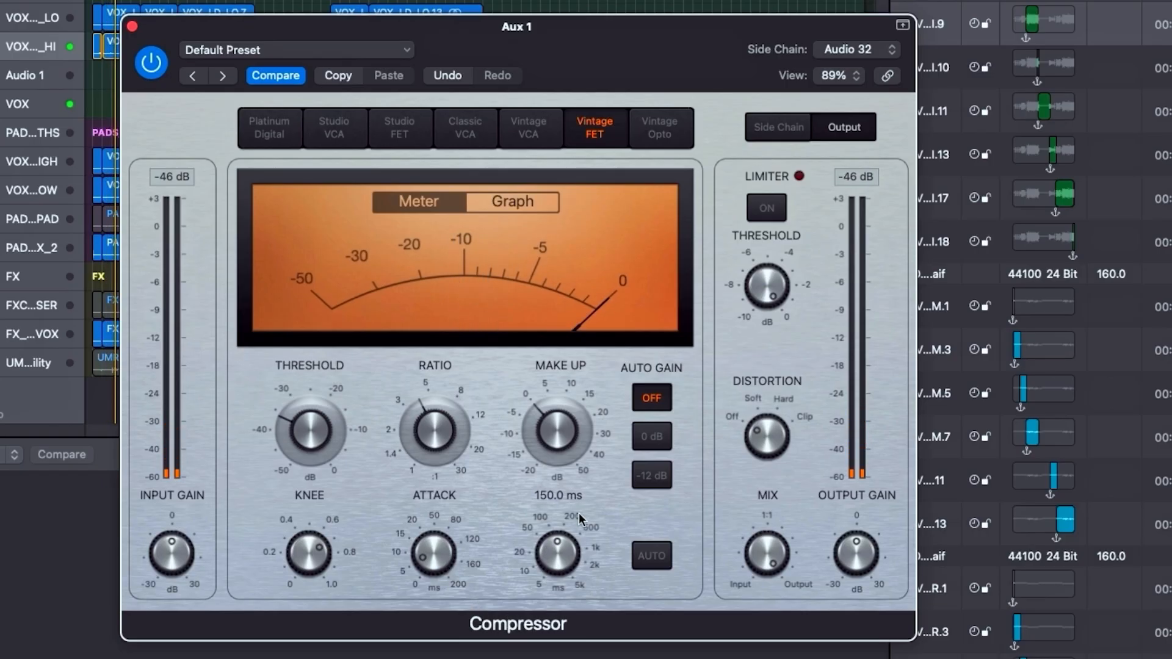
Switch the Compressor display to Graph, then lower the threshold to -42.5 dB and fine-tune a longer release.
left_click(546, 202)
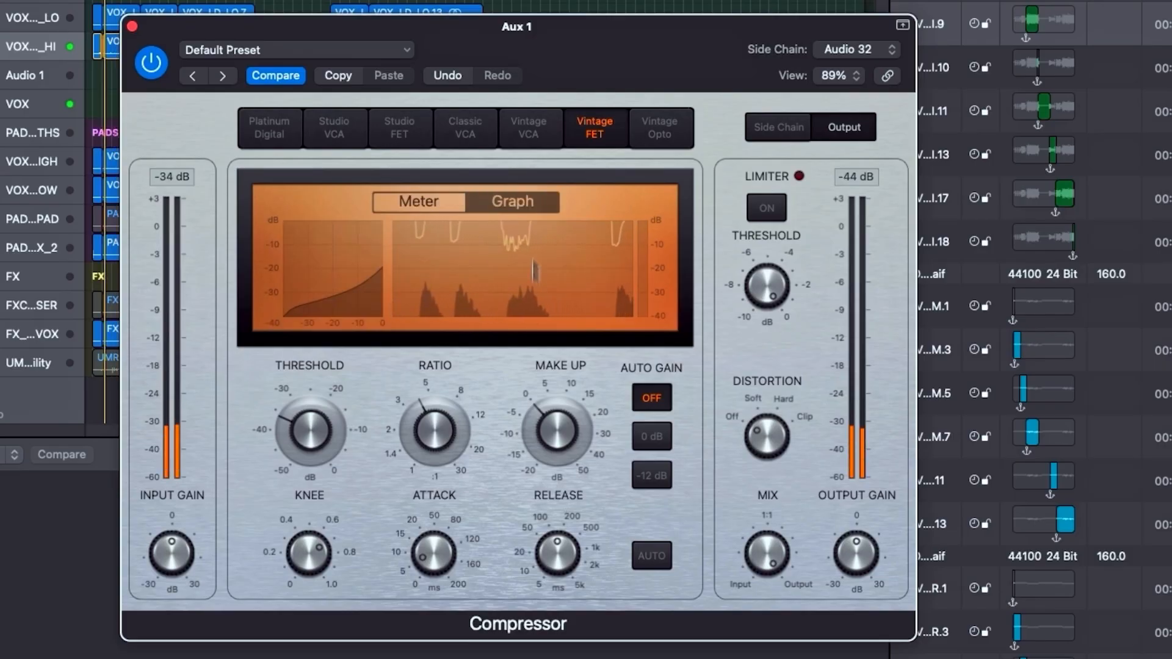
left_click_drag(557, 560, 584, 518)
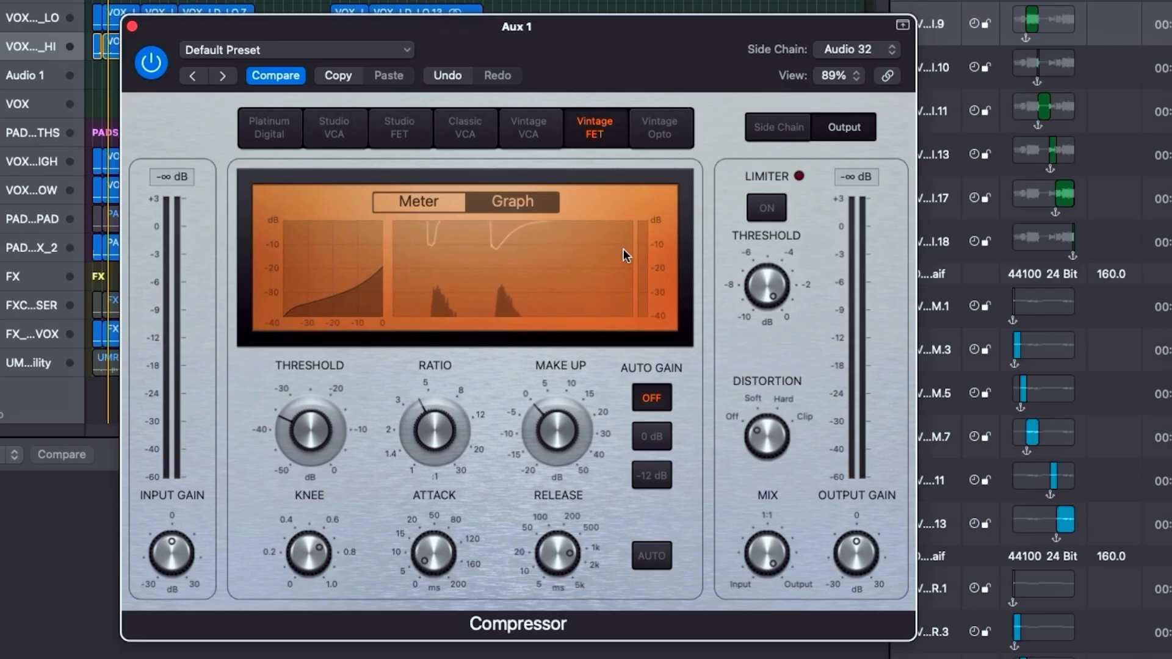
left_click_drag(545, 552, 546, 545)
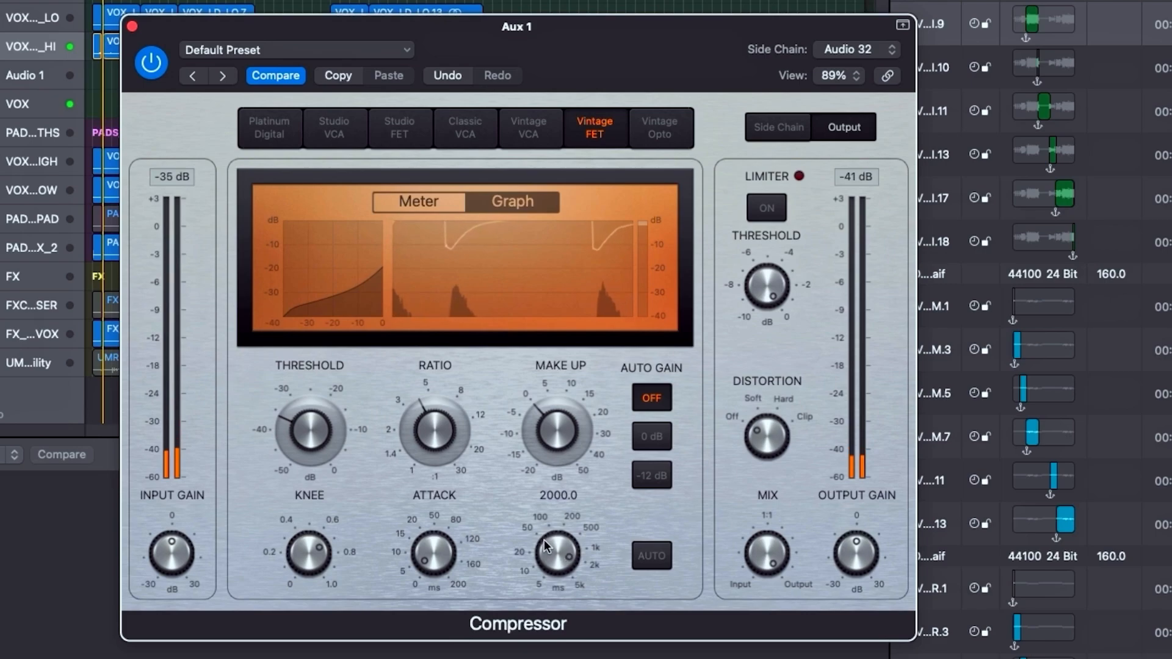
left_click_drag(316, 431, 280, 470)
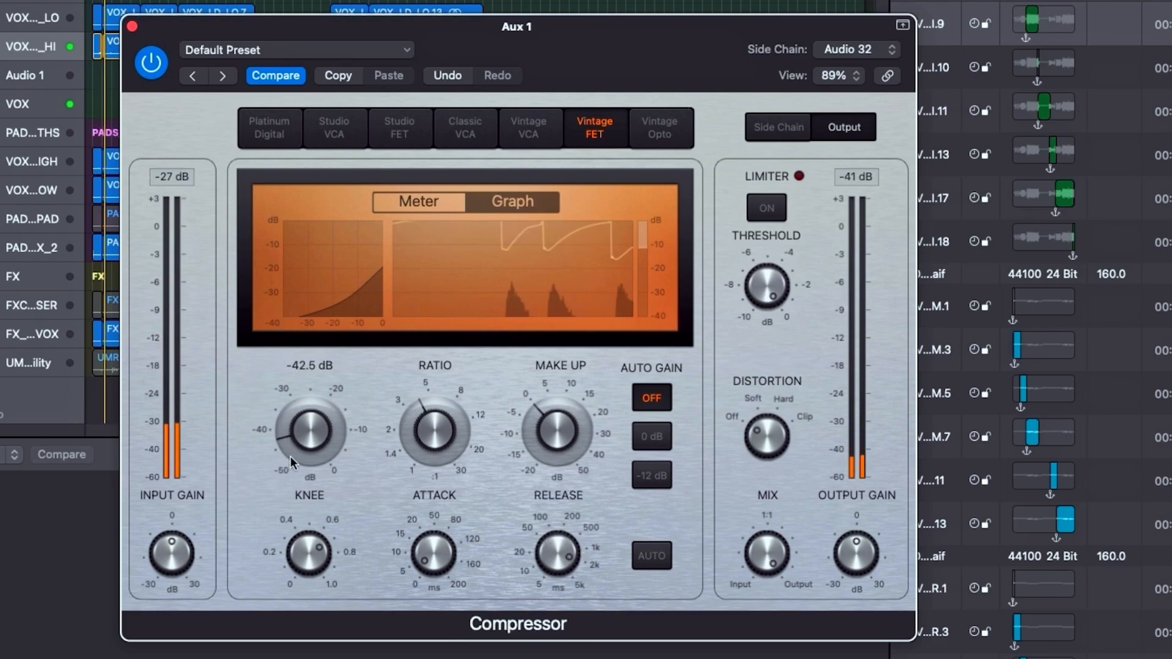
left_click_drag(537, 597, 572, 533)
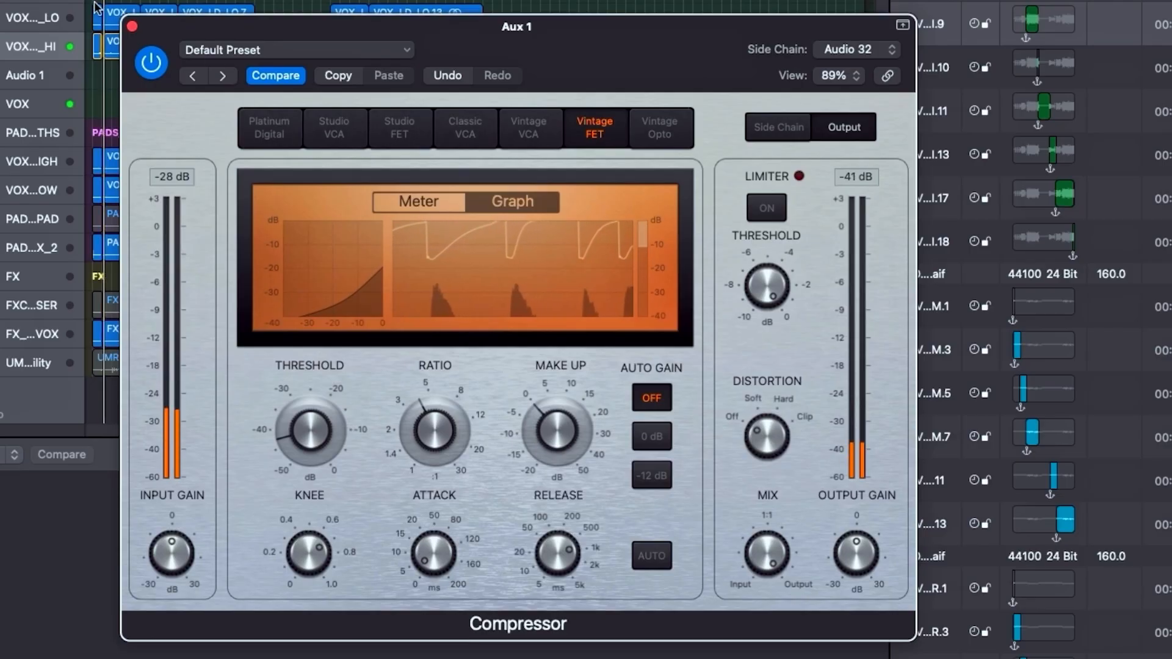
Add ValhallaRoom after the delay on Aux 1 with a decay of 8.74 s, then close it and stop playback.
left_click(131, 27)
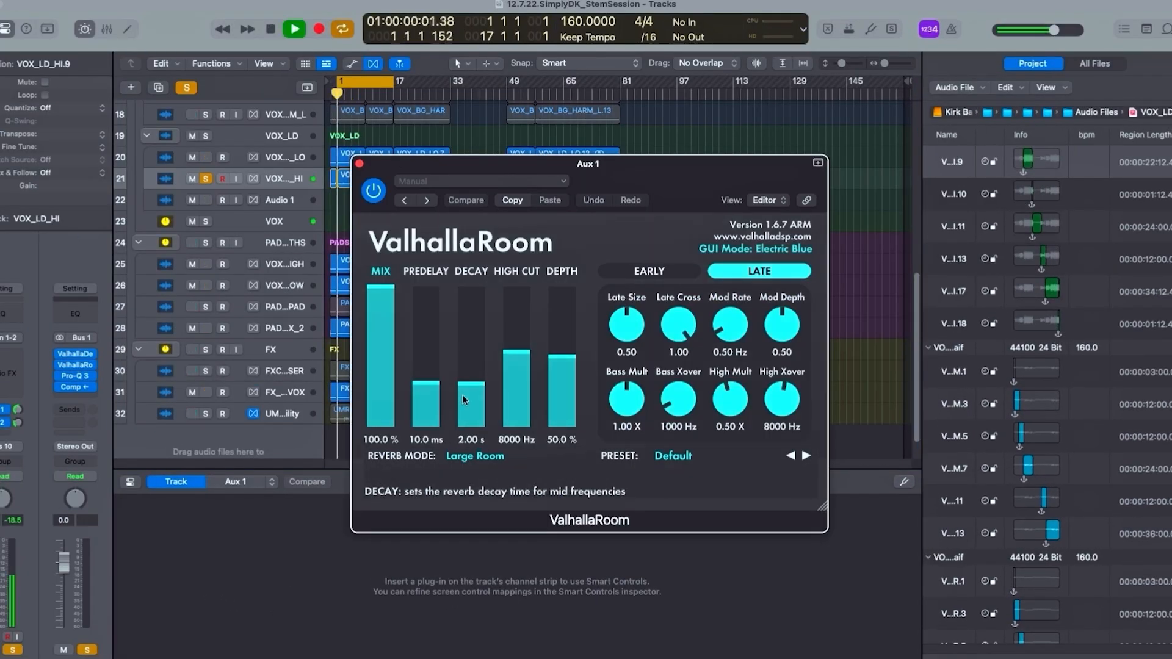
left_click_drag(464, 399, 465, 357)
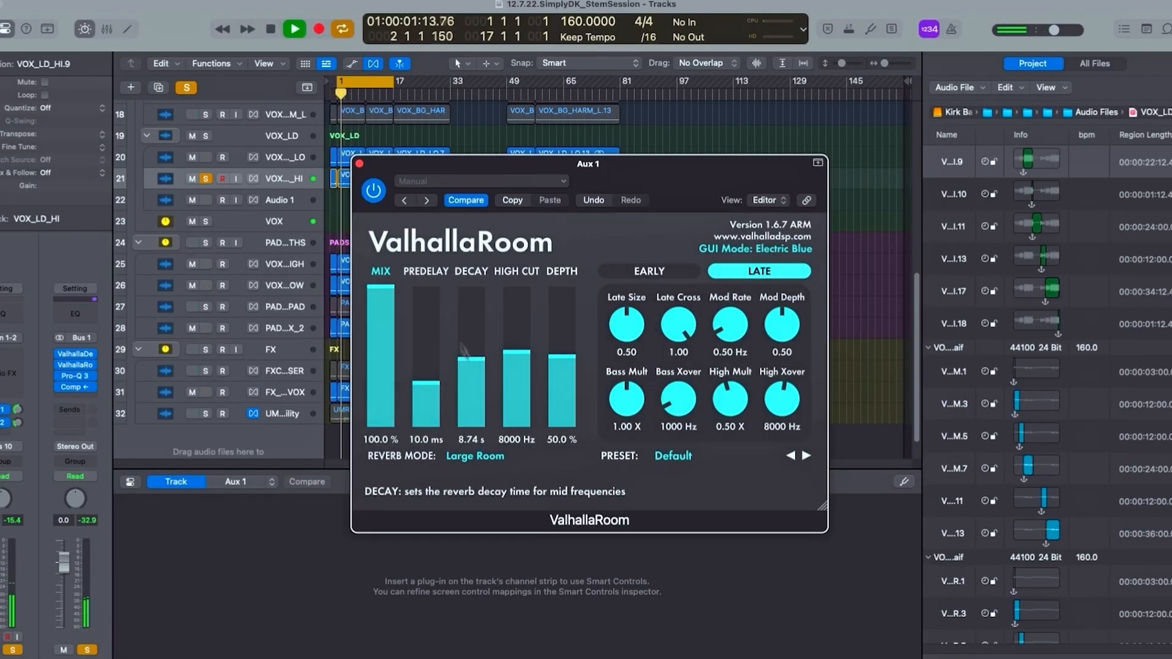
left_click(360, 161)
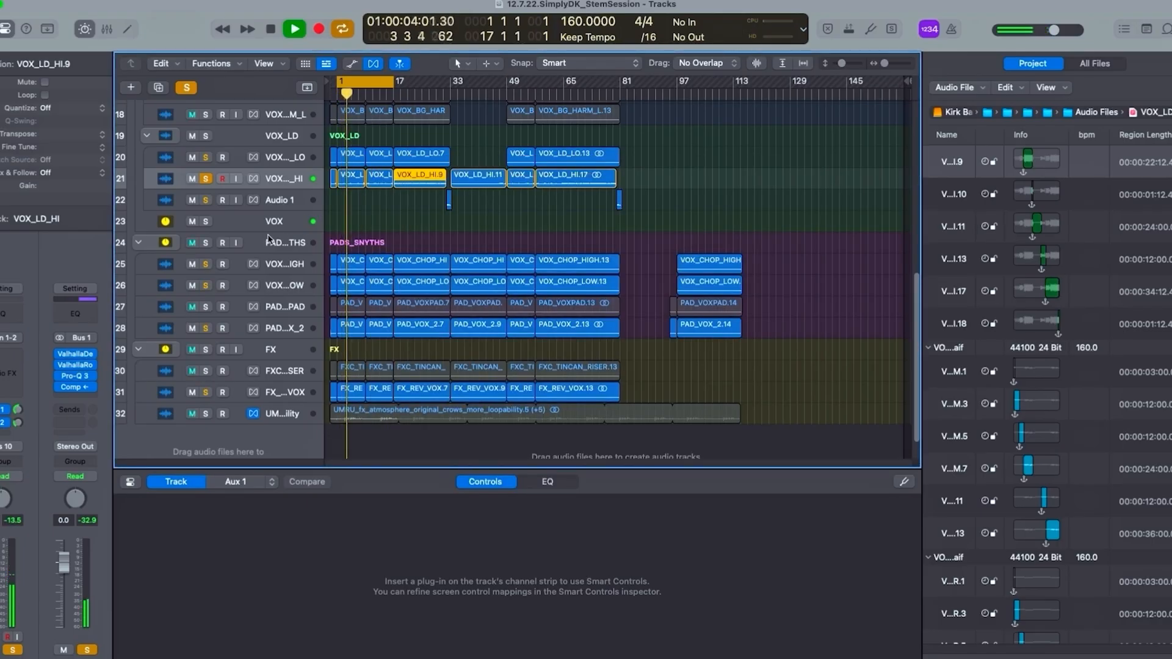
key("space")
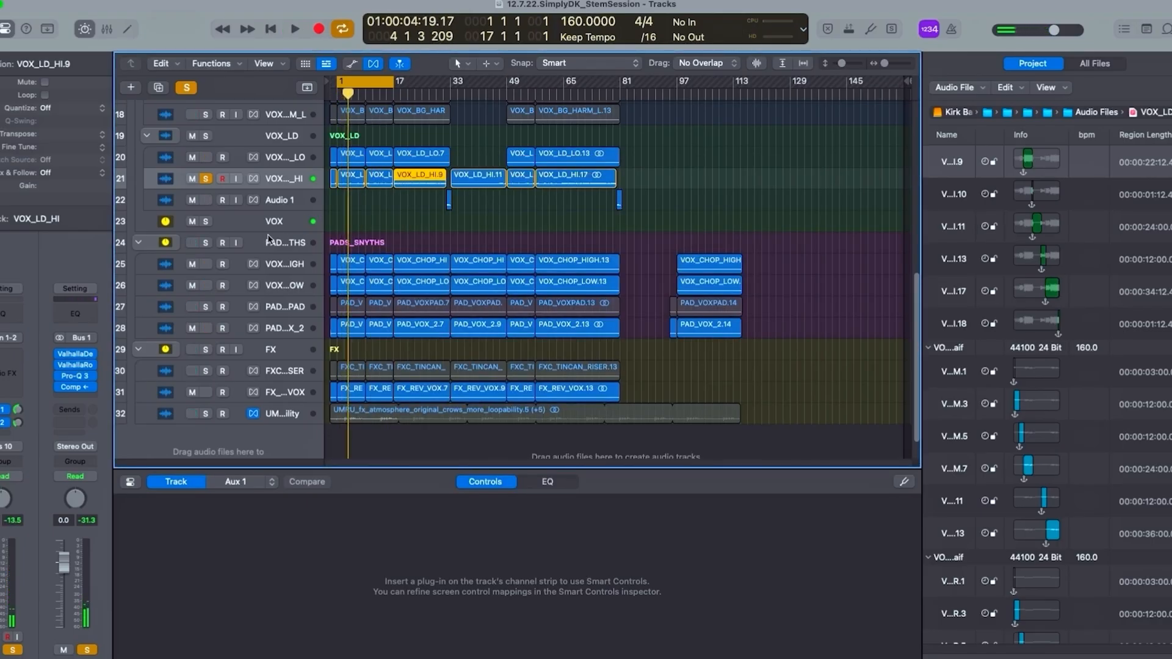
Turn off the solos and raise the Aux 1 Compressor's make-up gain to 9.0 dB while the full mix plays.
left_click(205, 180)
key("space")
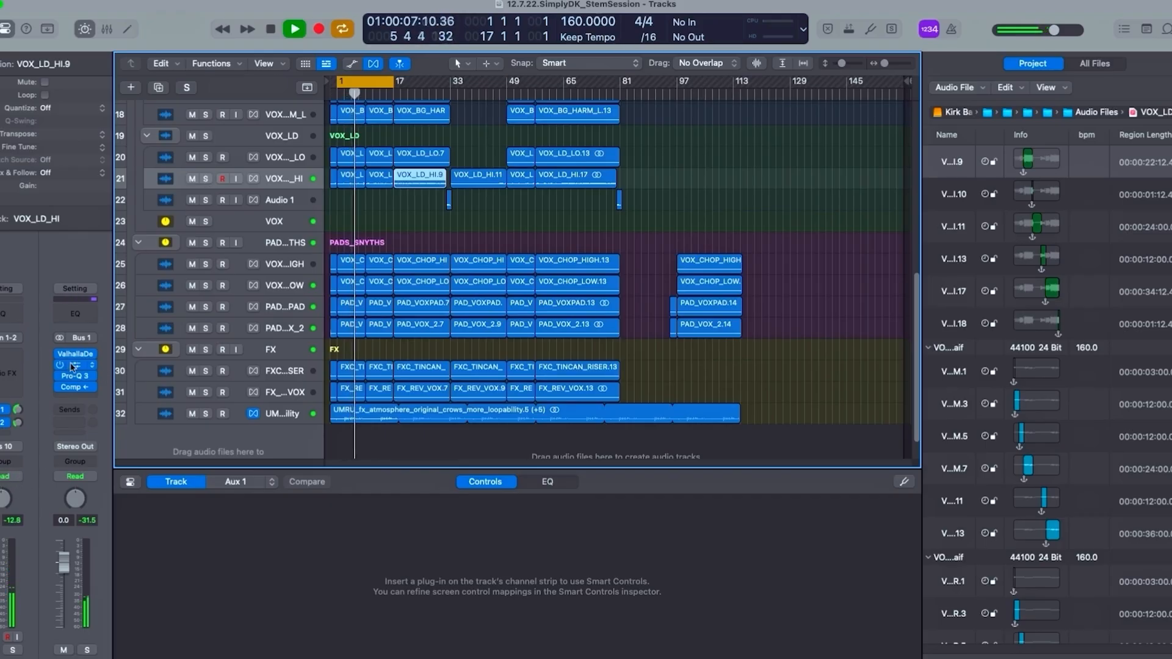
left_click(72, 387)
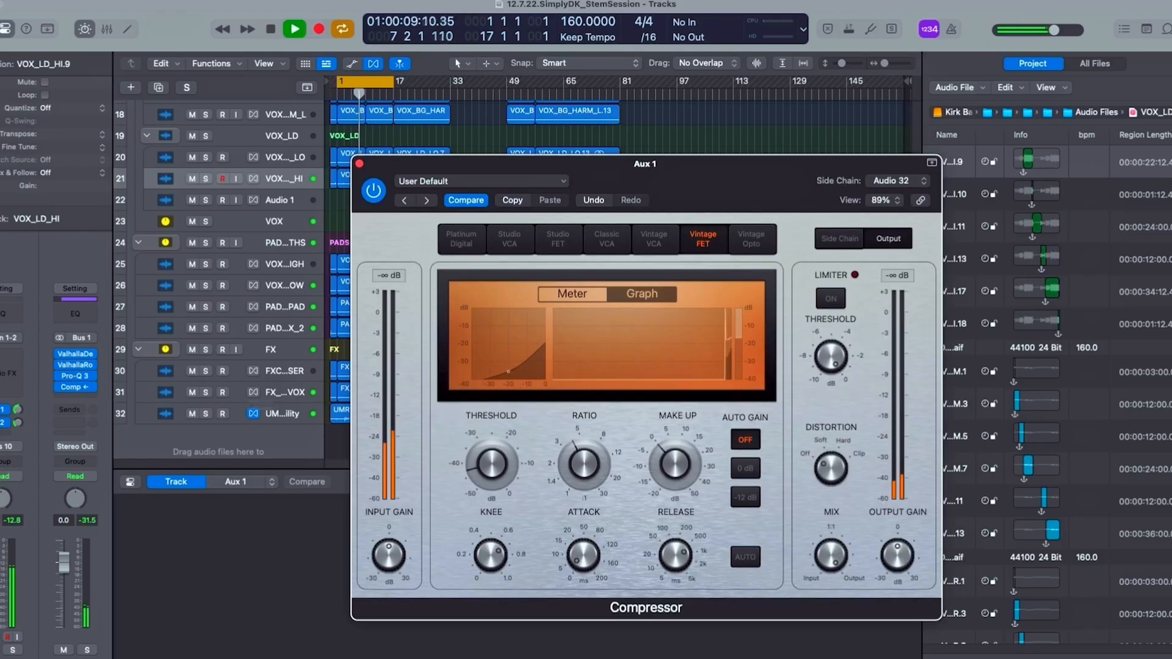
mouse_move(680, 473)
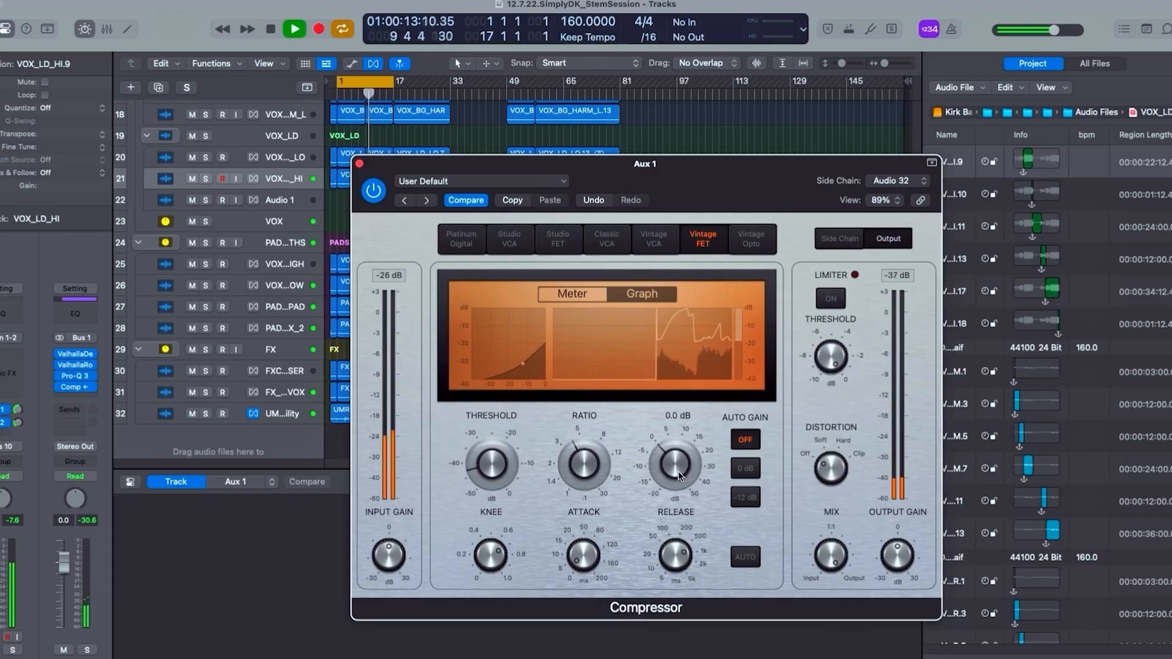
left_click_drag(679, 476, 682, 465)
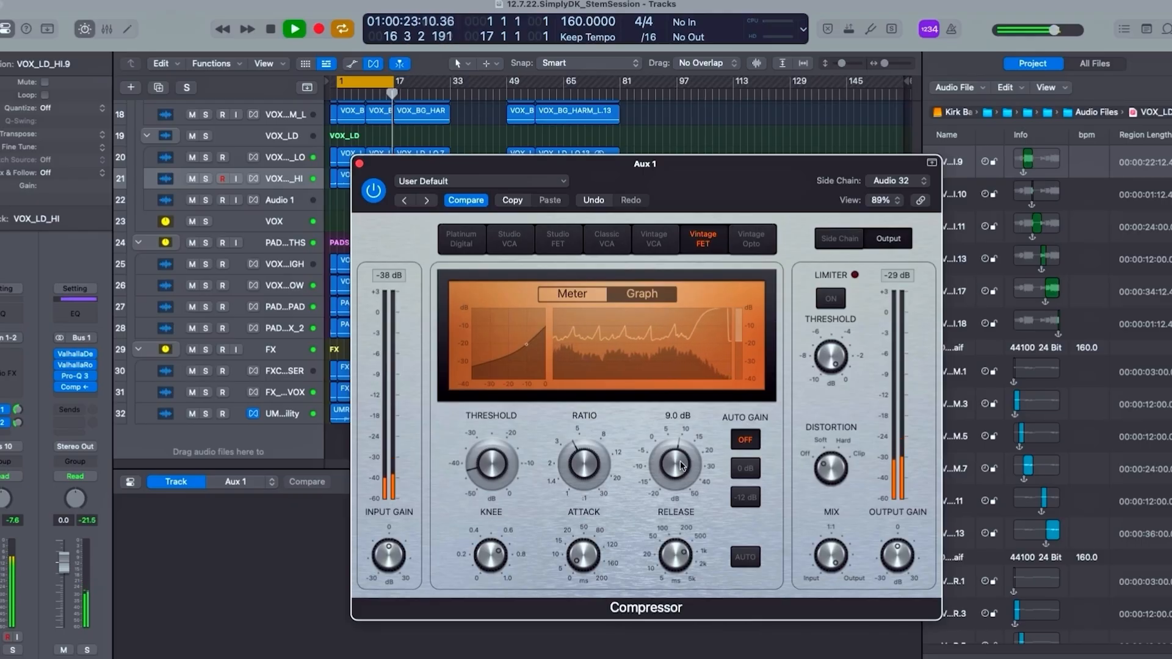
Stop playback, open ValhallaDelay on Aux 1 and change its style to Dual.
mouse_move(568, 452)
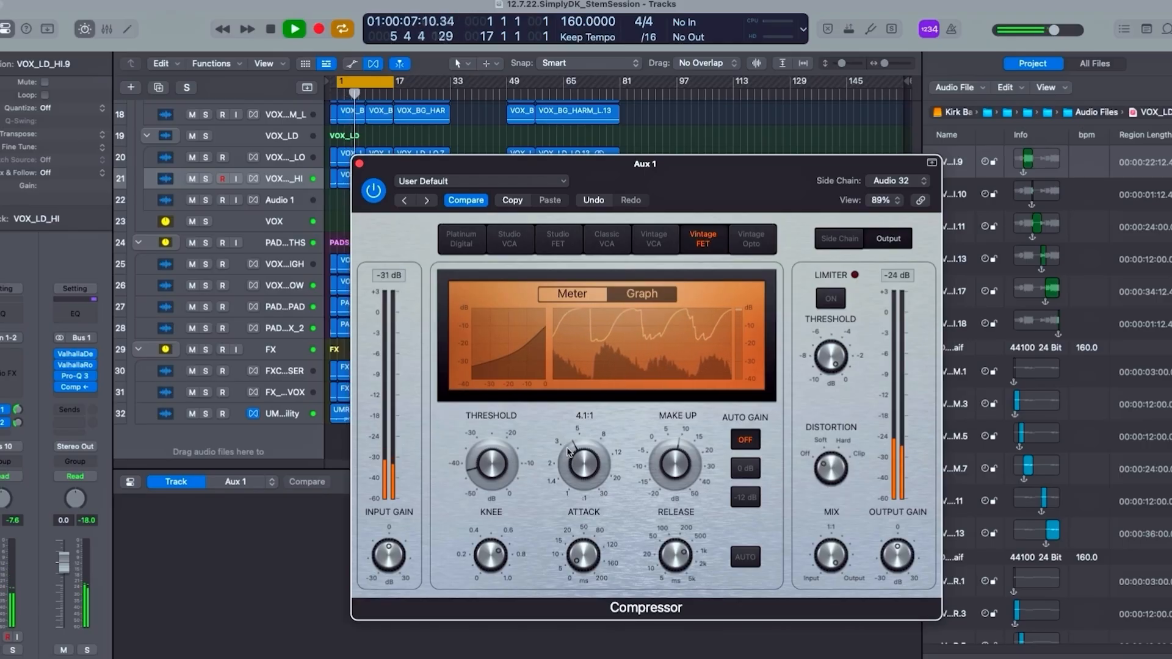
key("space")
left_click(60, 365)
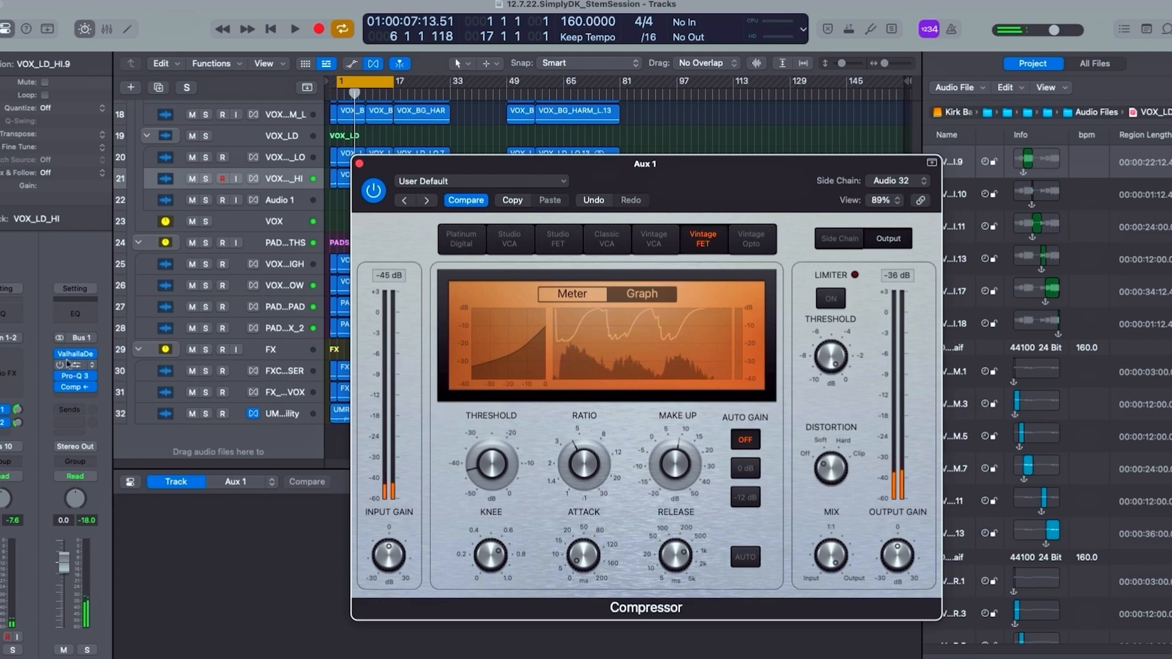
left_click(91, 354)
left_click(75, 356)
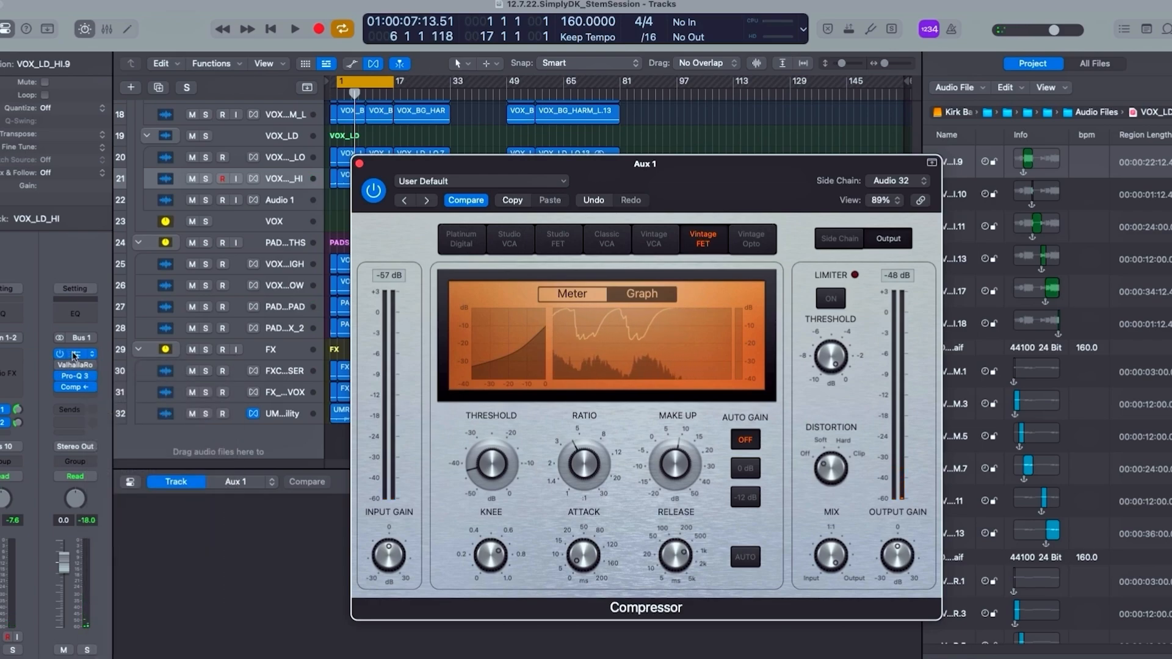
left_click(75, 355)
left_click_drag(794, 337, 810, 369)
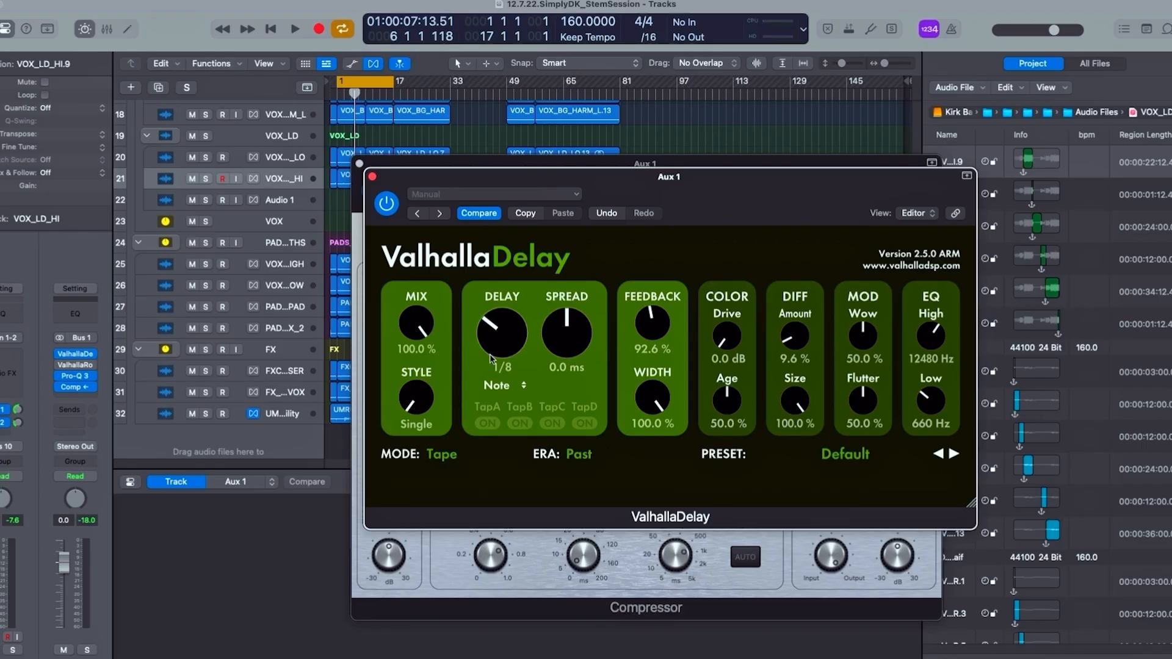
left_click_drag(416, 398, 437, 353)
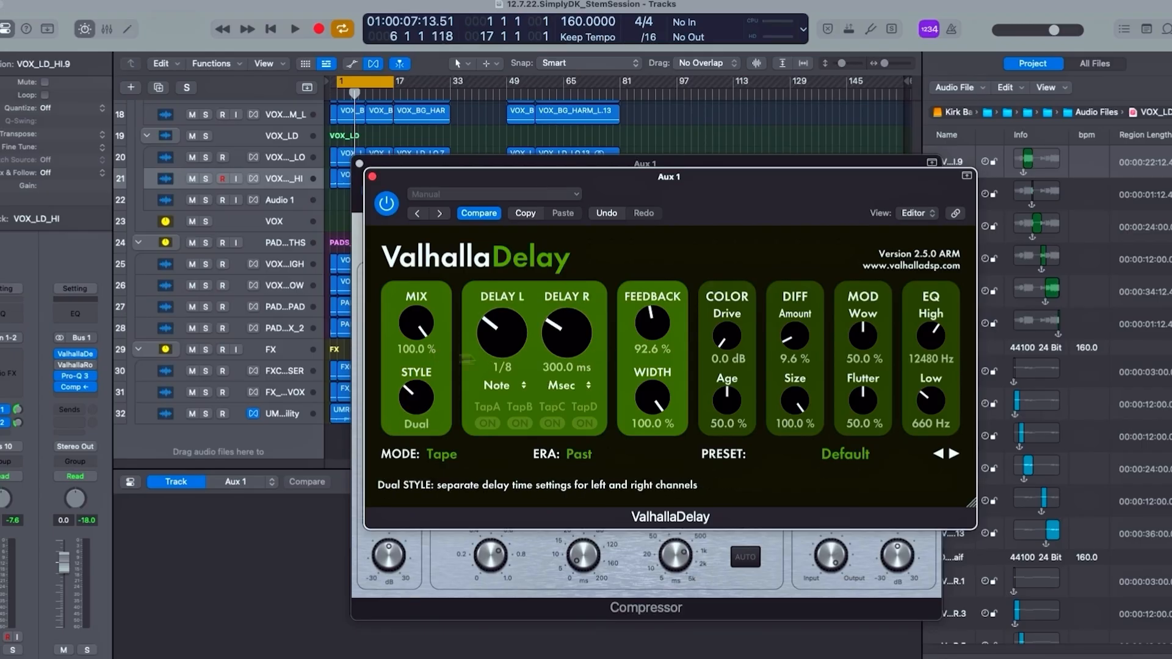
Sync ValhallaDelay's right delay to dotted notes and set its time to a dotted 1/4.
double_click(560, 368)
left_click(566, 385)
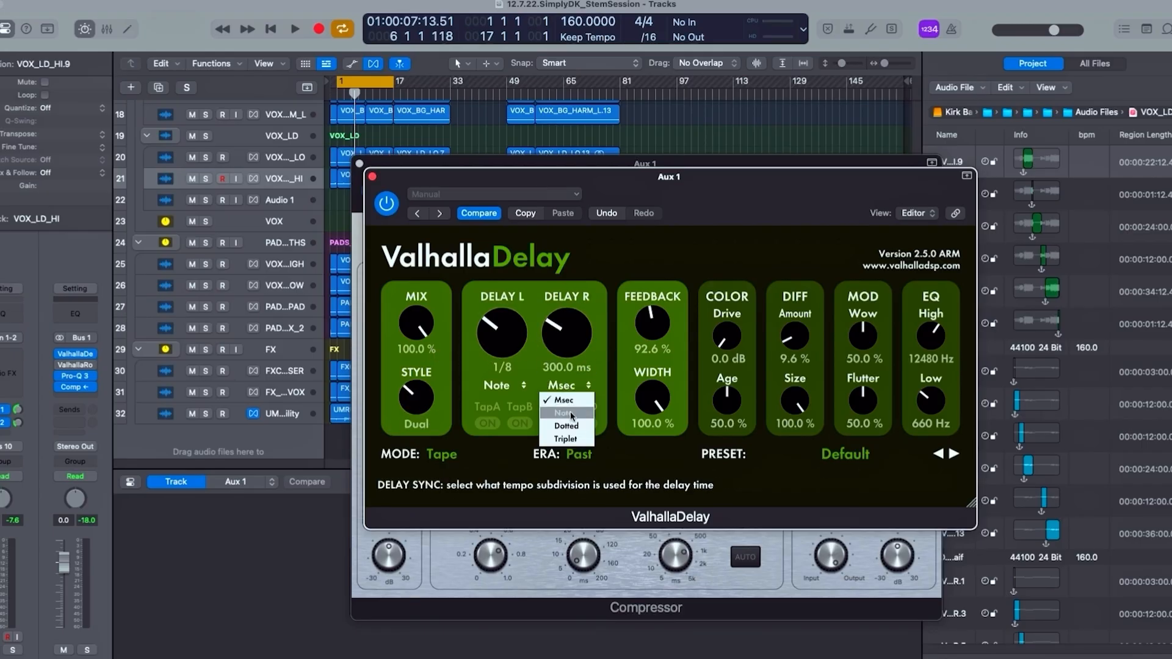
left_click(569, 430)
left_click_drag(585, 302, 591, 296)
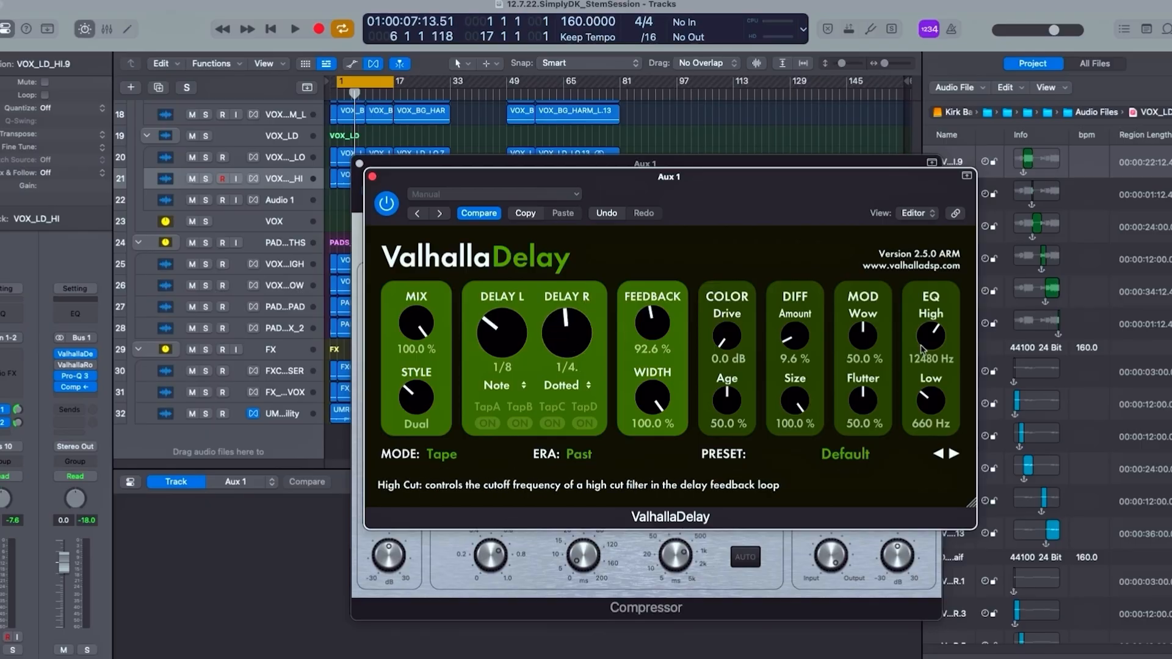
Set ValhallaDelay's high cut to 13290 Hz and low cut to 460 Hz, then audition the full mix.
left_click_drag(935, 327, 935, 333)
left_click_drag(924, 401, 923, 404)
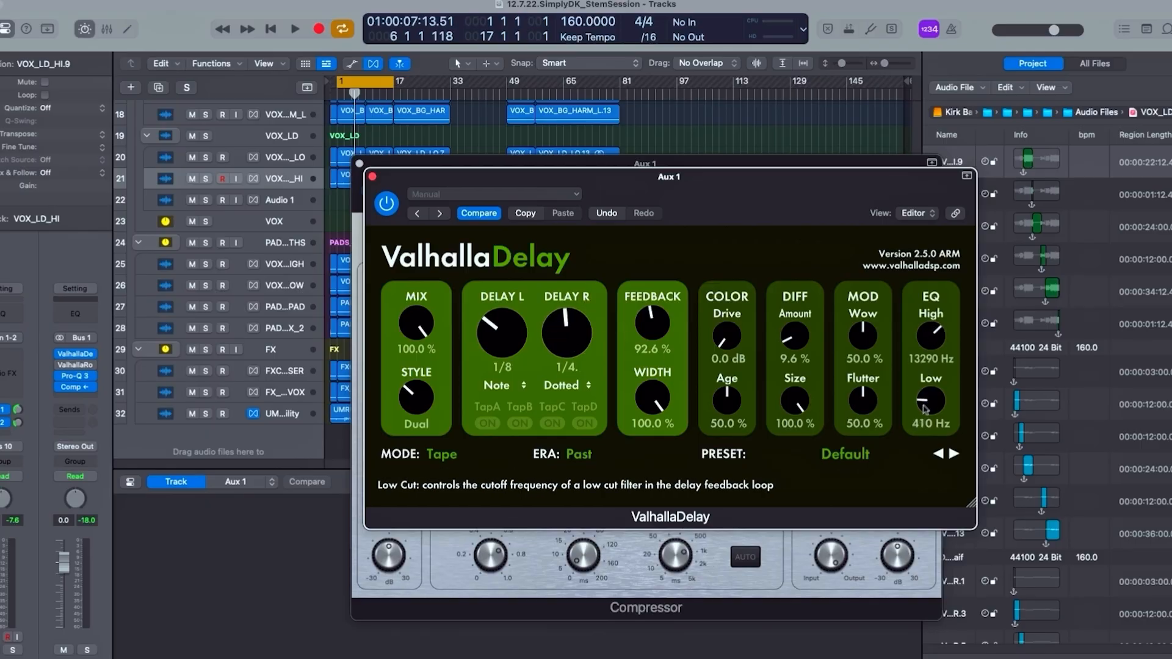
key("space")
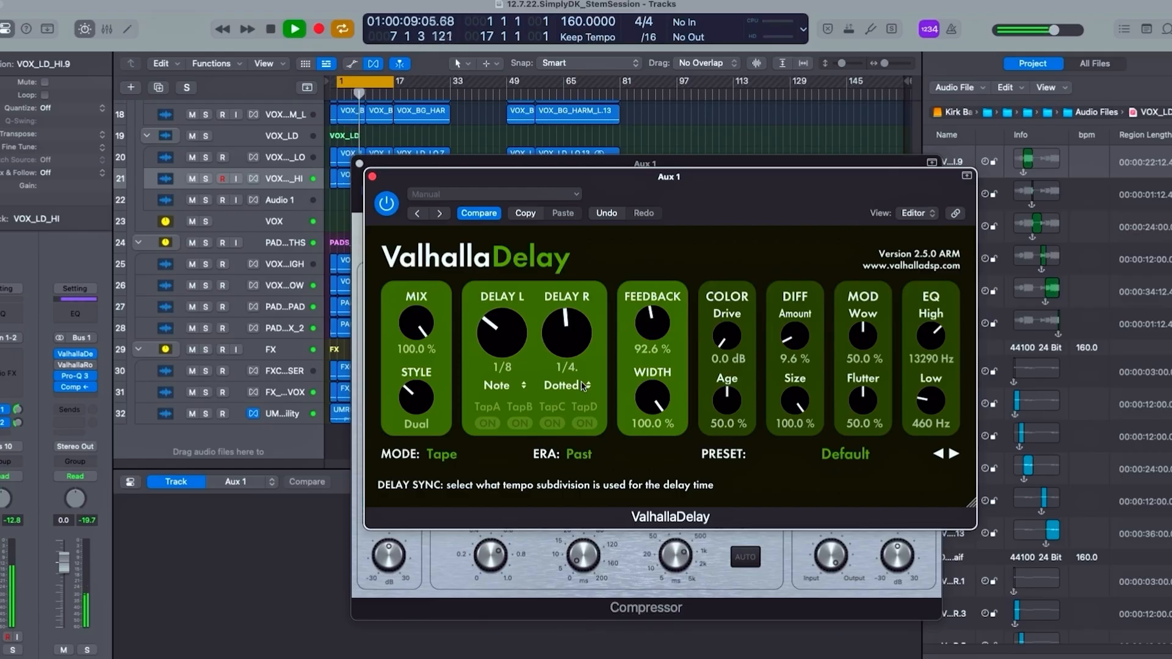
key("space")
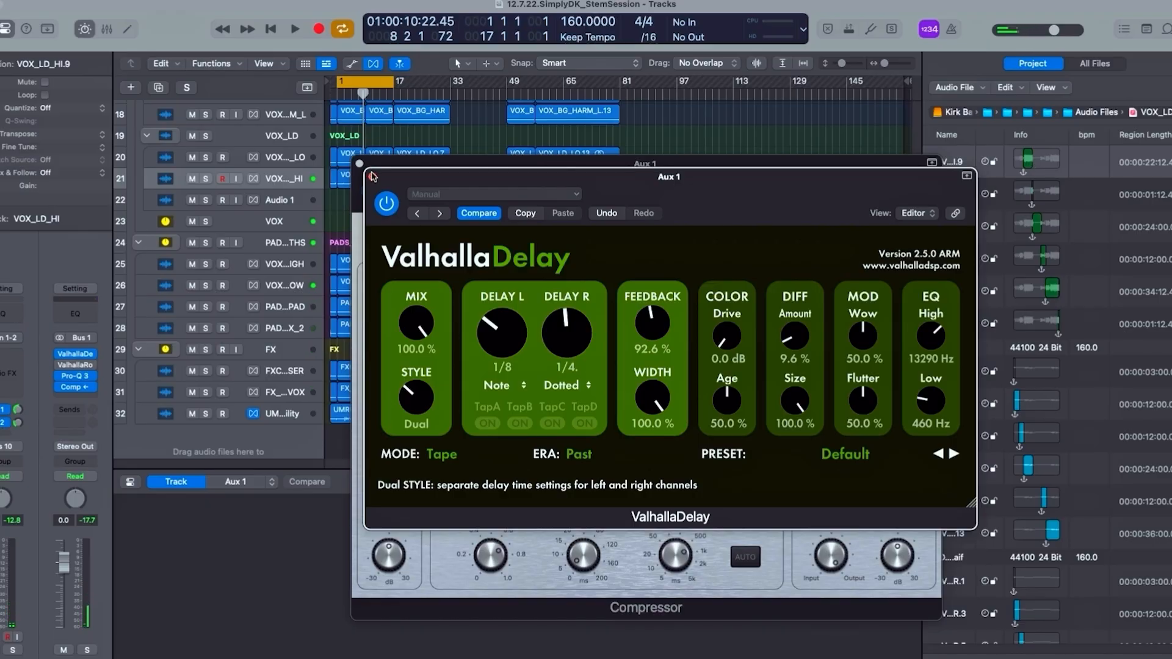
Close ValhallaDelay and play the mix from the start with the Aux 1 Compressor bypassed.
left_click(372, 176)
key("space")
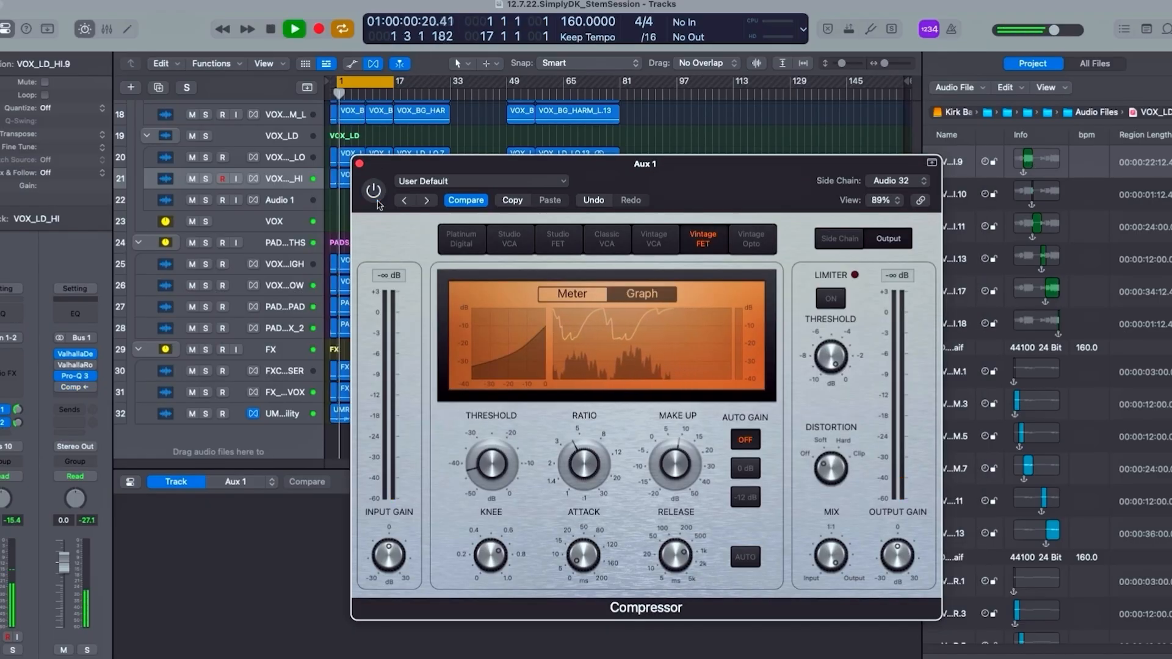